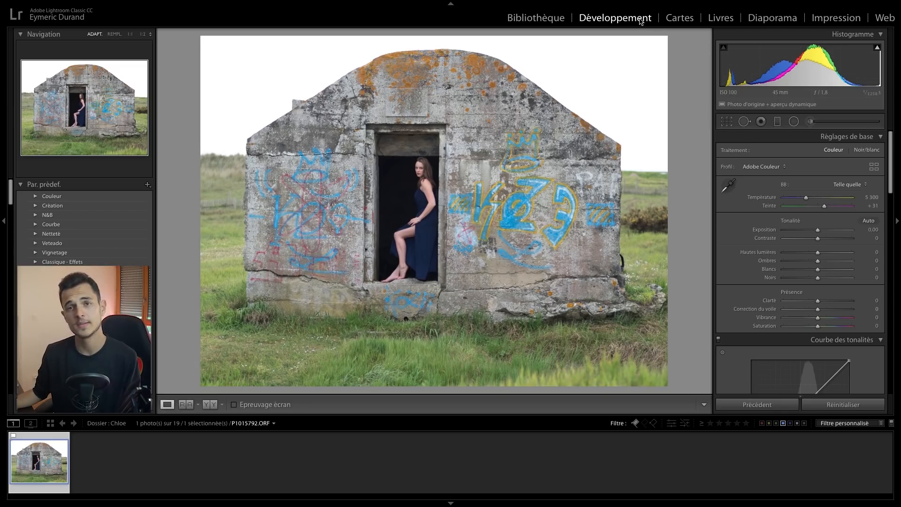
Crop the photo to remove the strip of grass along its lower edge.
{"action": "left_click", "coordinate": [726, 122]}
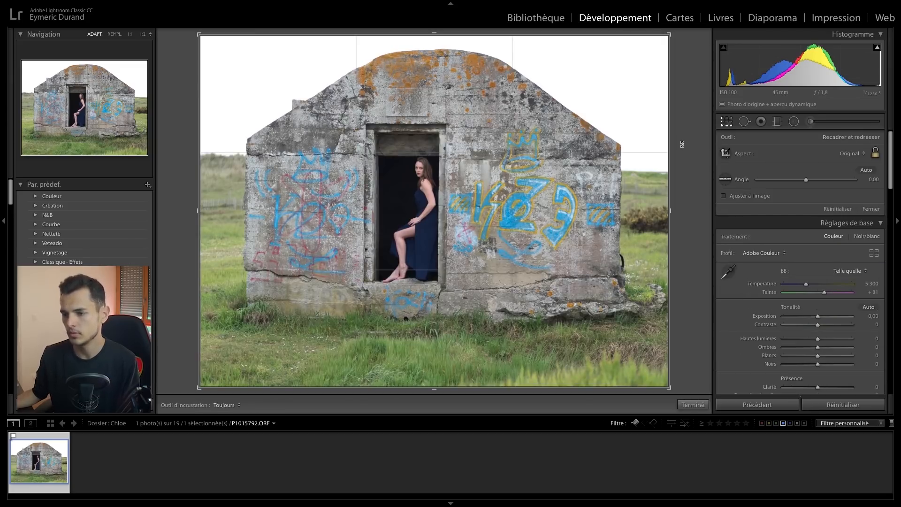
{"action": "left_click_drag", "start_coordinate": [436, 387], "coordinate": [436, 363]}
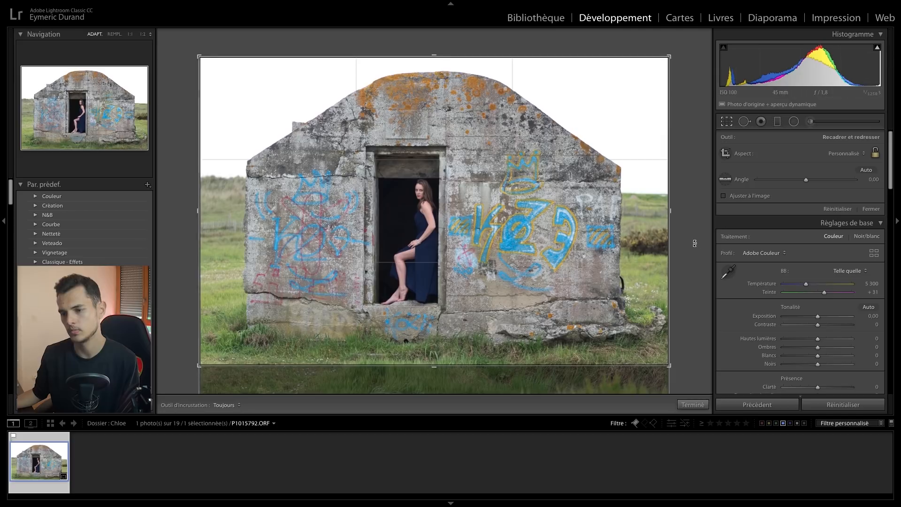
{"action": "left_click_drag", "start_coordinate": [694, 243], "coordinate": [695, 242]}
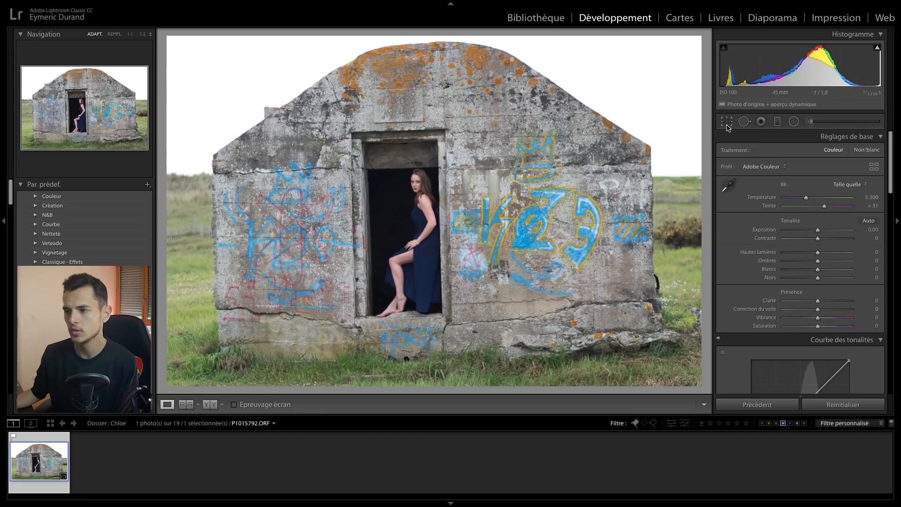
Try to straighten the photo by rotating it by eye inside the crop frame, to an angle of about −1,03.
{"action": "left_click", "coordinate": [726, 122]}
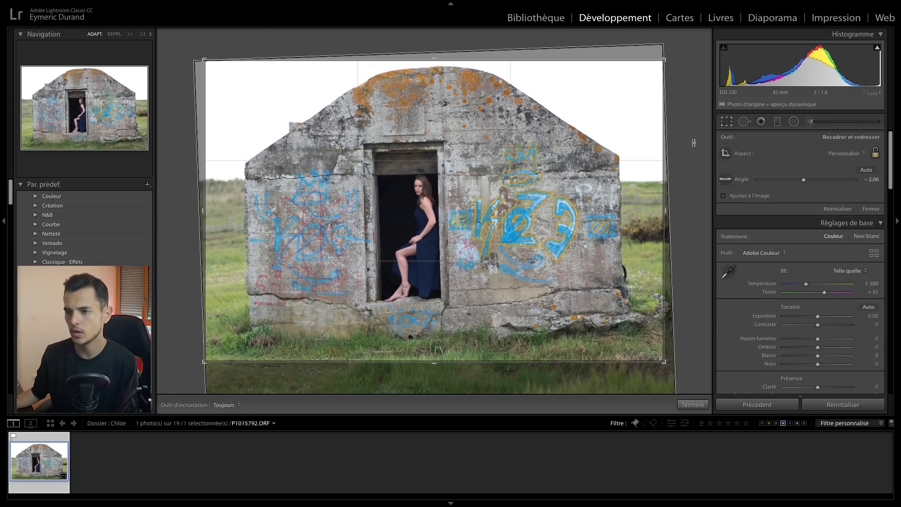
{"action": "left_click_drag", "start_coordinate": [694, 143], "coordinate": [693, 139]}
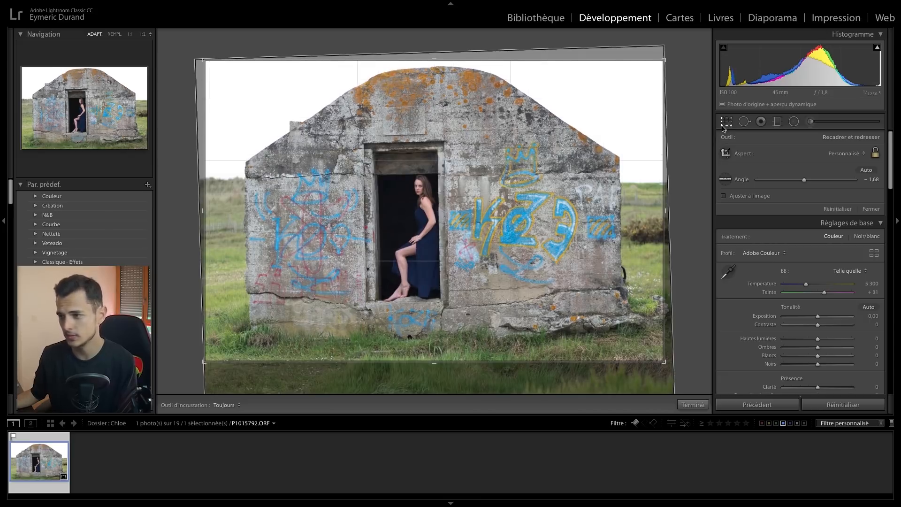
{"action": "left_click", "coordinate": [724, 125]}
{"action": "left_click", "coordinate": [727, 122]}
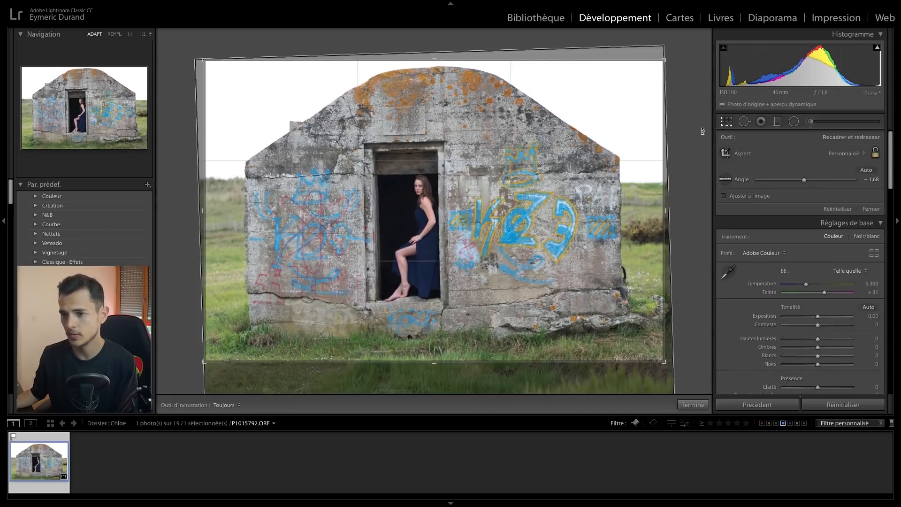
{"action": "left_click", "coordinate": [727, 122]}
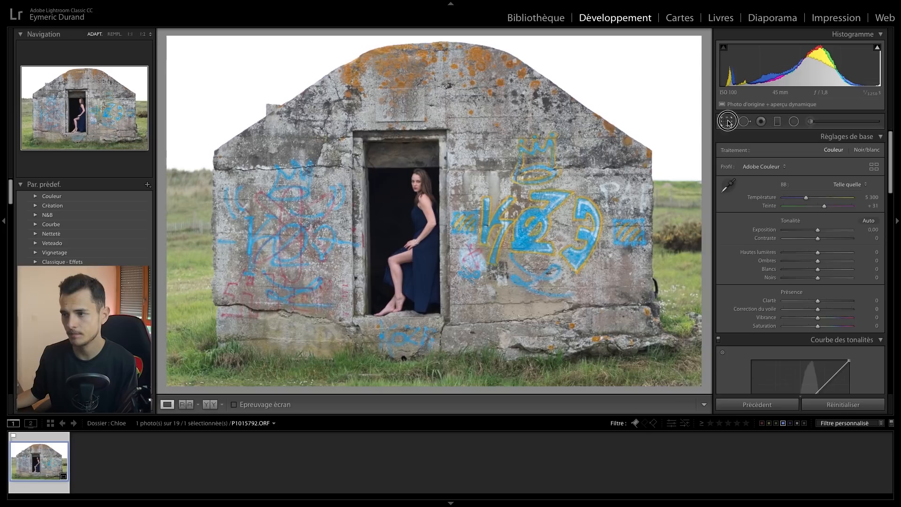
Straighten the crop by tracing a level line along the lintel above the doorway, and apply it.
{"action": "left_click", "coordinate": [727, 121]}
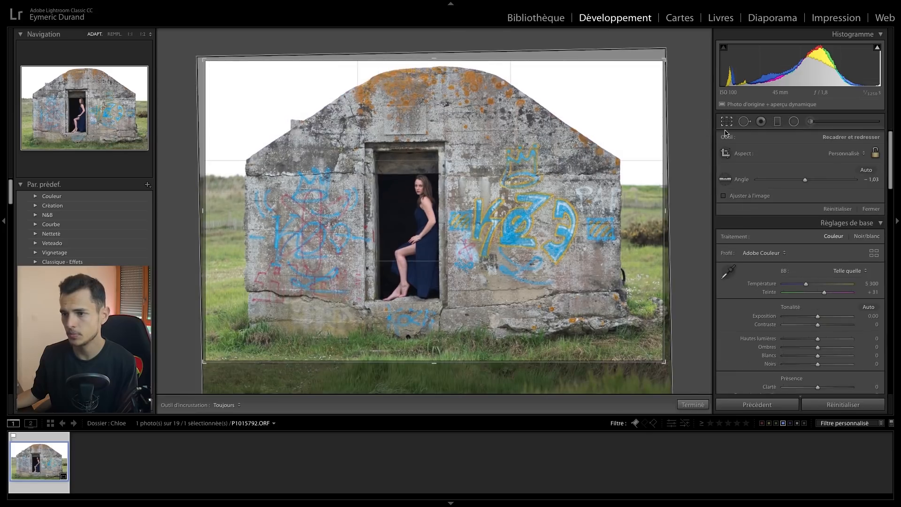
{"action": "left_click", "coordinate": [726, 179]}
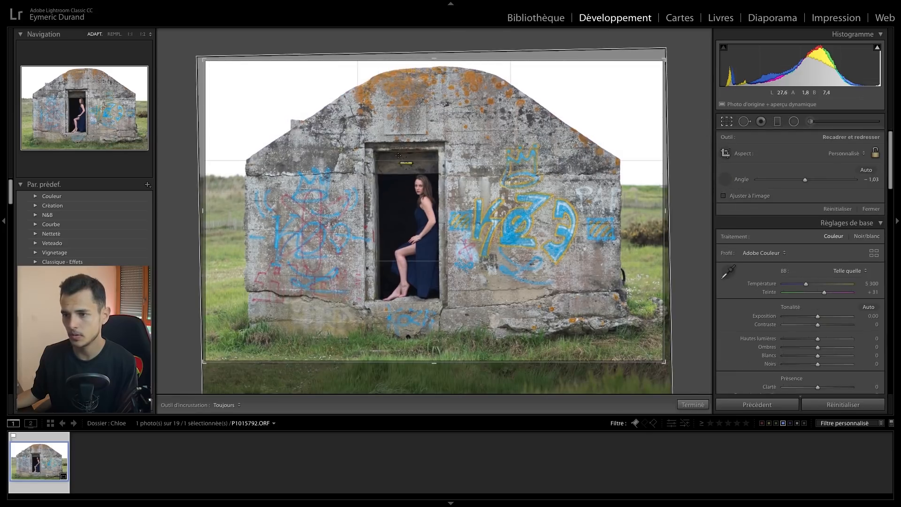
{"action": "left_click_drag", "start_coordinate": [374, 149], "coordinate": [439, 149]}
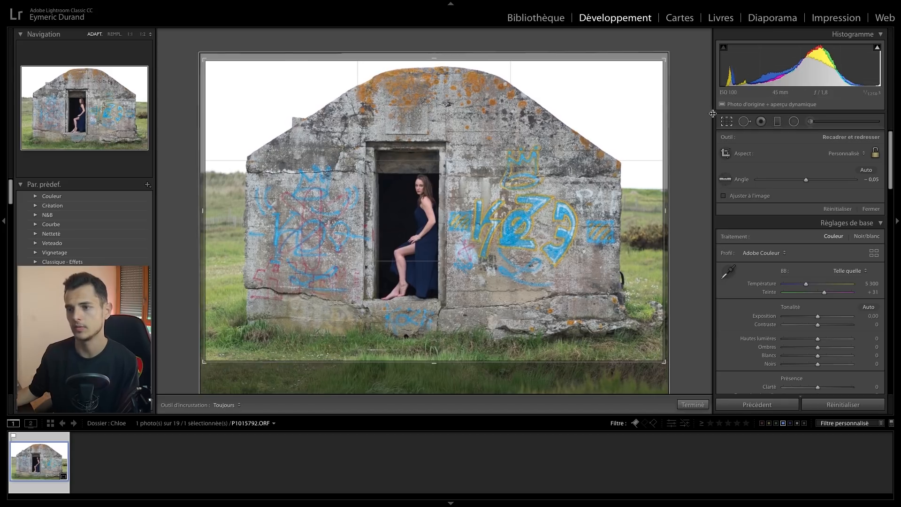
{"action": "left_click", "coordinate": [727, 122]}
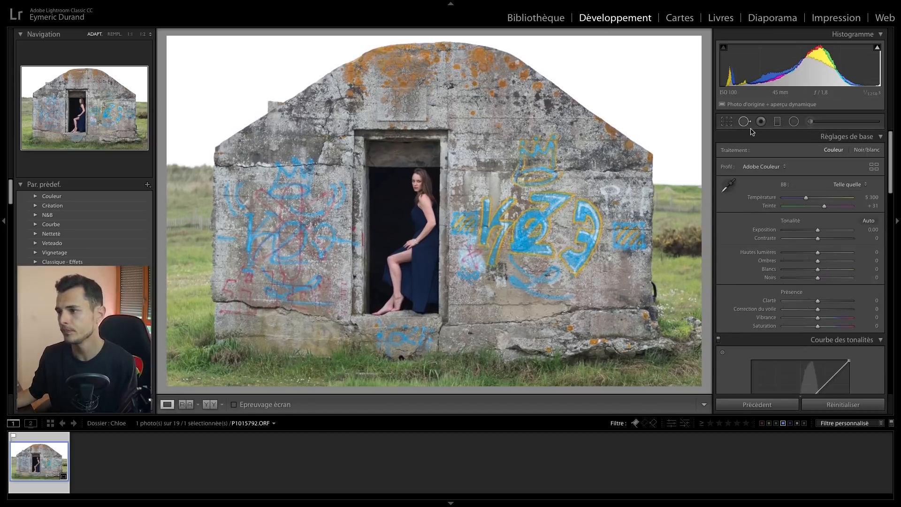
With the highlight clipping overlay on, set Hautes lumières to −81 and Exposition to +0,30.
{"action": "left_click", "coordinate": [878, 50]}
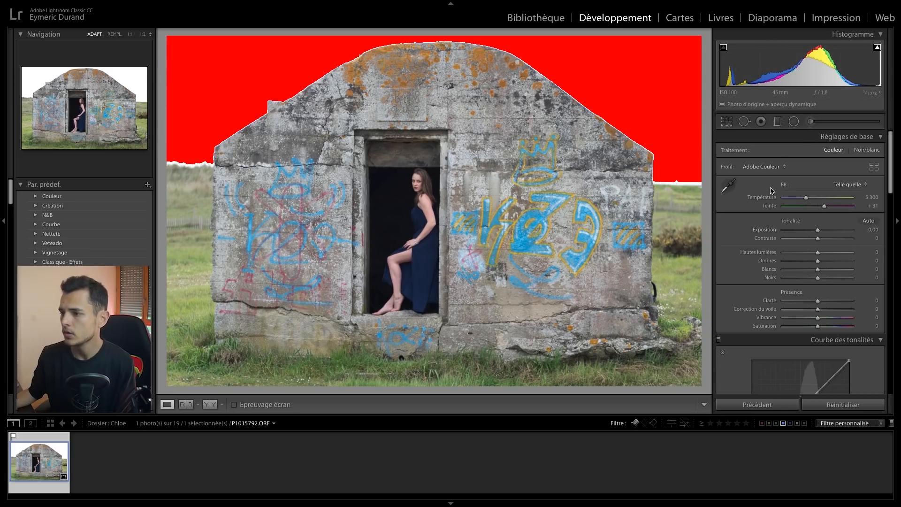
{"action": "scroll", "coordinate": [754, 202], "scroll_direction": "down", "scroll_amount": 4}
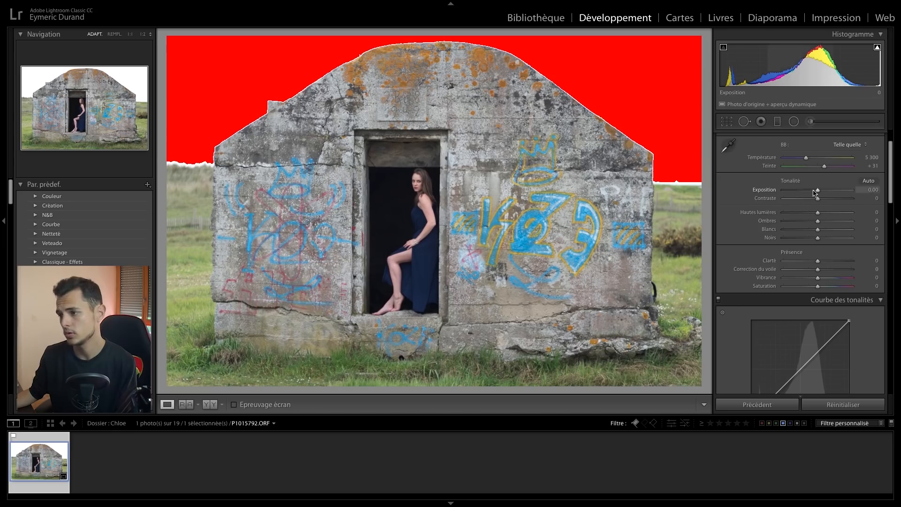
{"action": "left_click_drag", "start_coordinate": [818, 212], "coordinate": [792, 217]}
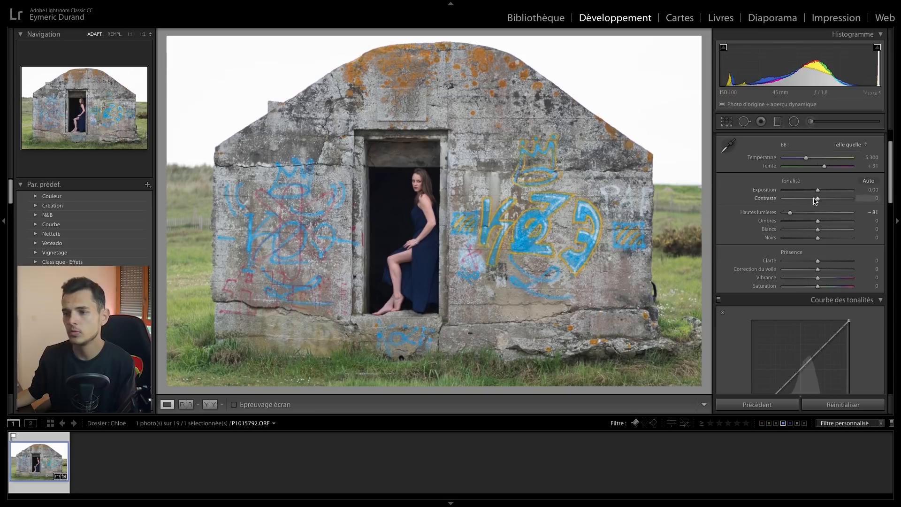
{"action": "left_click_drag", "start_coordinate": [818, 194], "coordinate": [821, 193]}
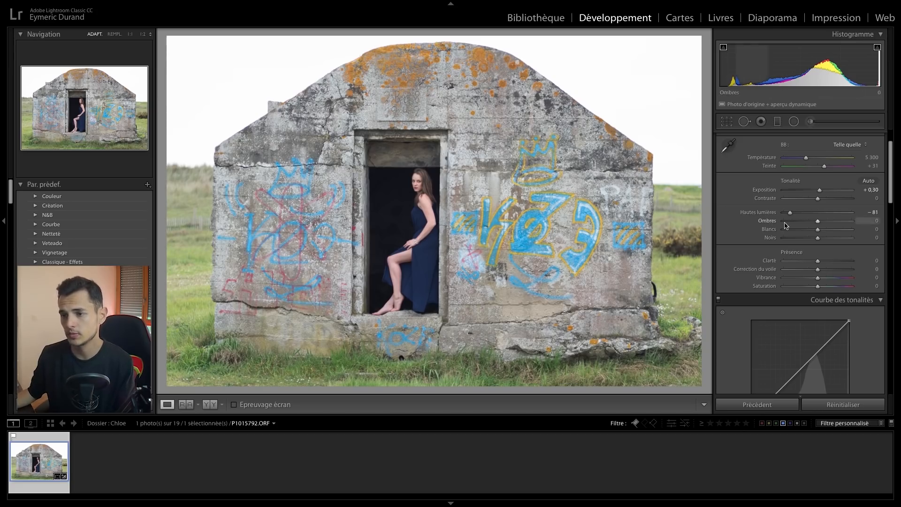
Enable chromatic aberration removal and the profile correction in the lens corrections.
{"action": "scroll", "coordinate": [754, 231], "scroll_direction": "down", "scroll_amount": 1}
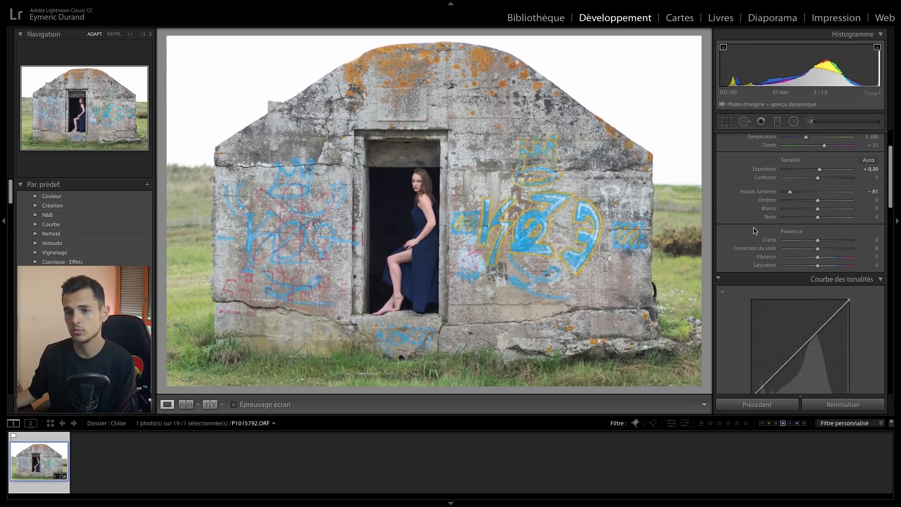
{"action": "scroll", "coordinate": [754, 231], "scroll_direction": "down", "scroll_amount": 1}
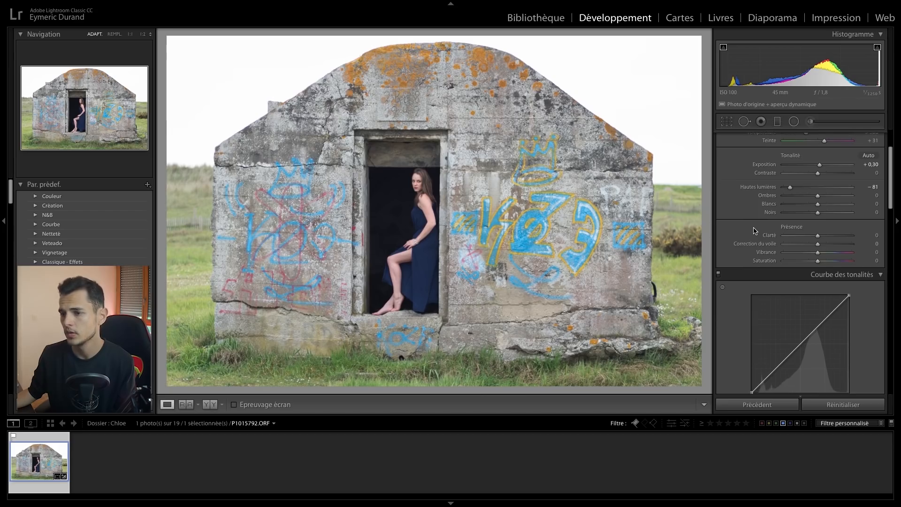
{"action": "scroll", "coordinate": [743, 233], "scroll_direction": "down", "scroll_amount": 10}
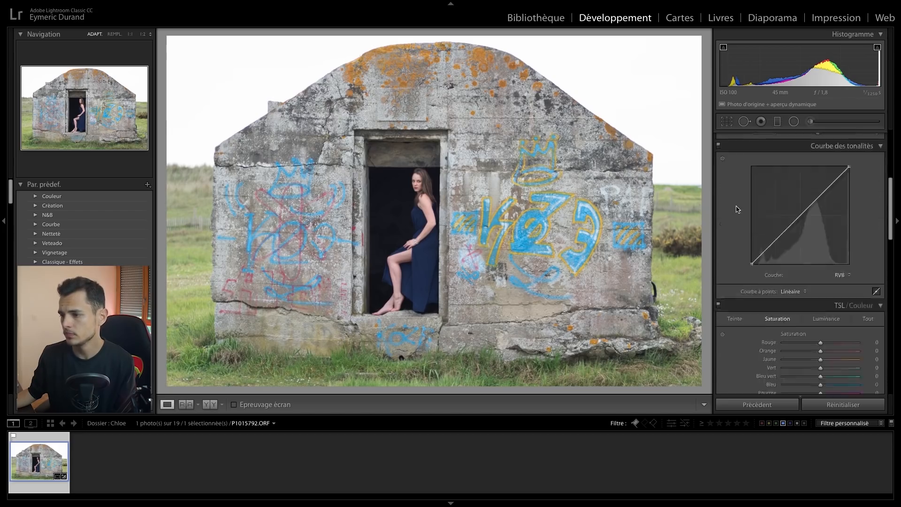
{"action": "scroll", "coordinate": [738, 210], "scroll_direction": "down", "scroll_amount": 8}
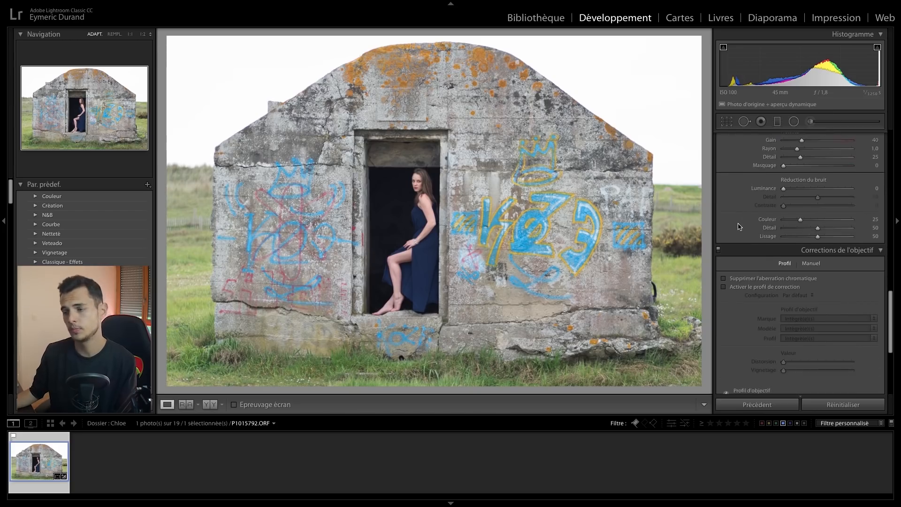
{"action": "left_click", "coordinate": [732, 279]}
{"action": "scroll", "coordinate": [743, 221], "scroll_direction": "down", "scroll_amount": 1}
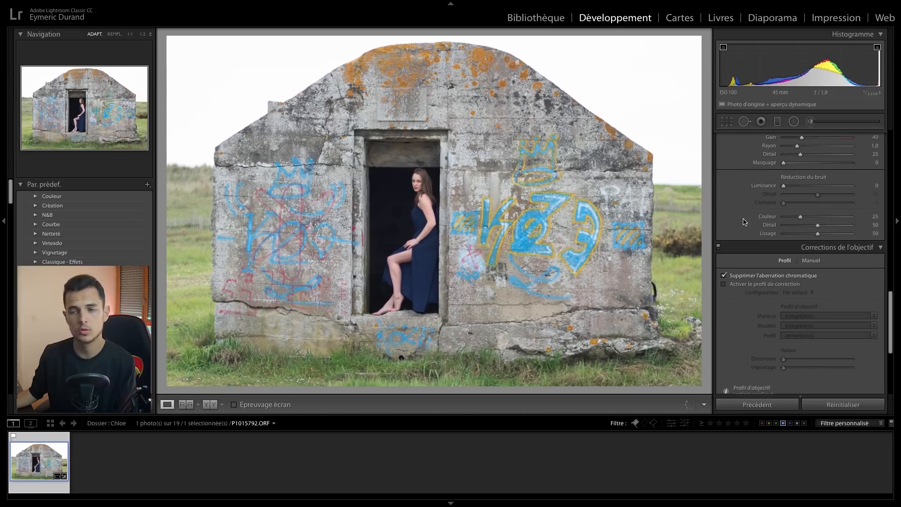
{"action": "left_click", "coordinate": [745, 282]}
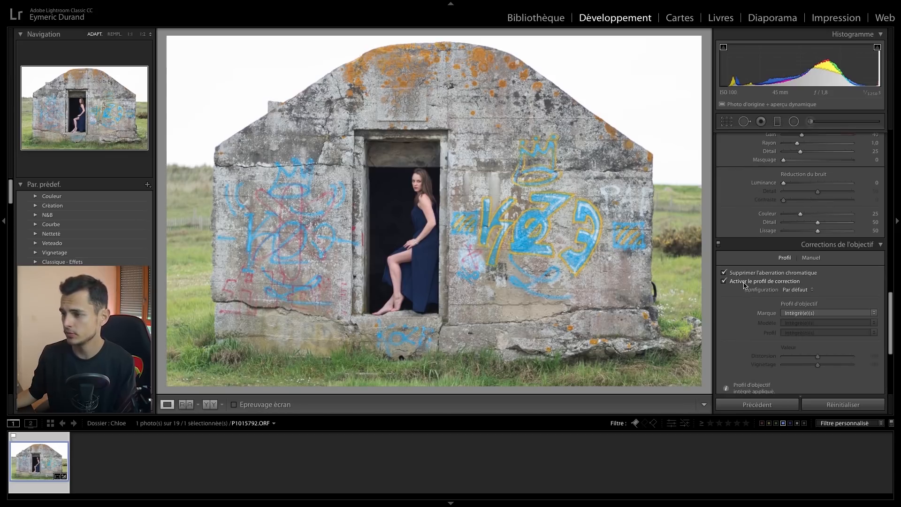
{"action": "scroll", "coordinate": [743, 297], "scroll_direction": "down", "scroll_amount": 4}
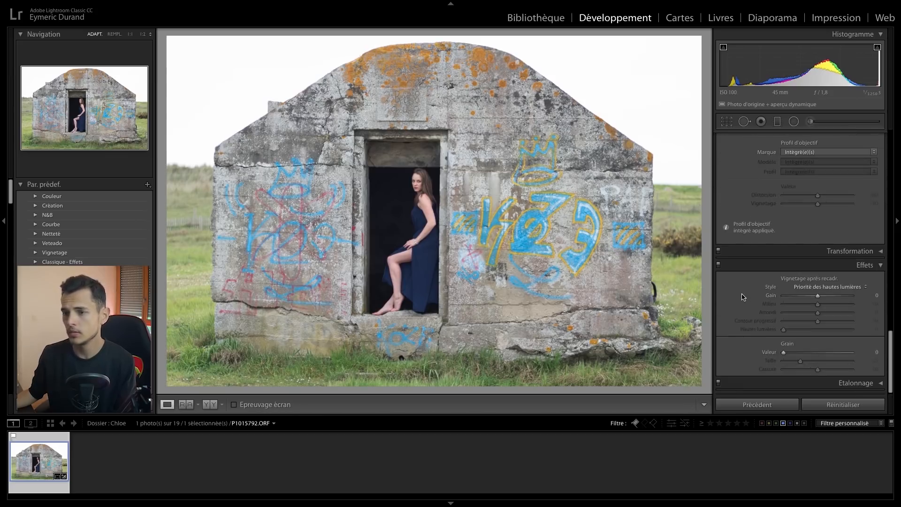
{"action": "left_click", "coordinate": [458, 181]}
{"action": "mouse_move", "coordinate": [442, 186]}
{"action": "left_mouse_down"}
{"action": "mouse_move", "coordinate": [413, 226]}
{"action": "mouse_move", "coordinate": [425, 256]}
{"action": "mouse_move", "coordinate": [427, 175]}
{"action": "left_mouse_up"}
{"action": "left_click", "coordinate": [427, 175]}
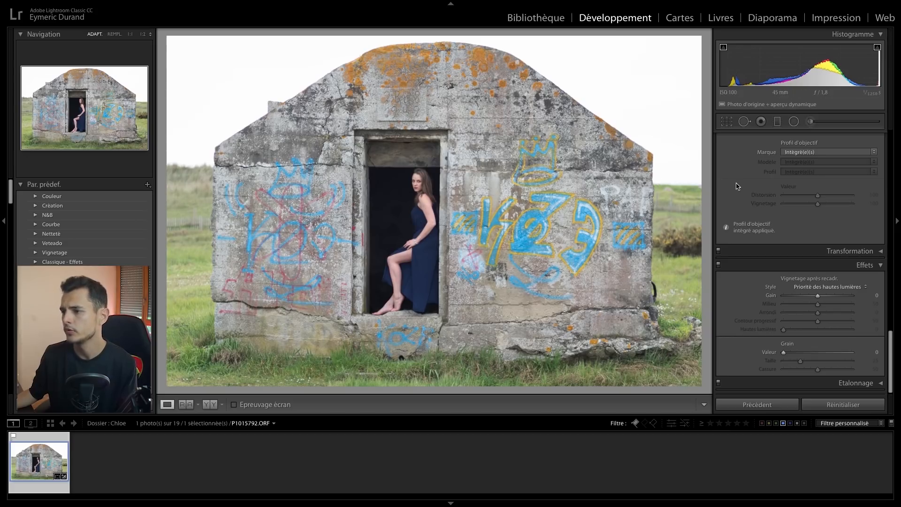
{"action": "scroll", "coordinate": [736, 186], "scroll_direction": "up", "scroll_amount": 15}
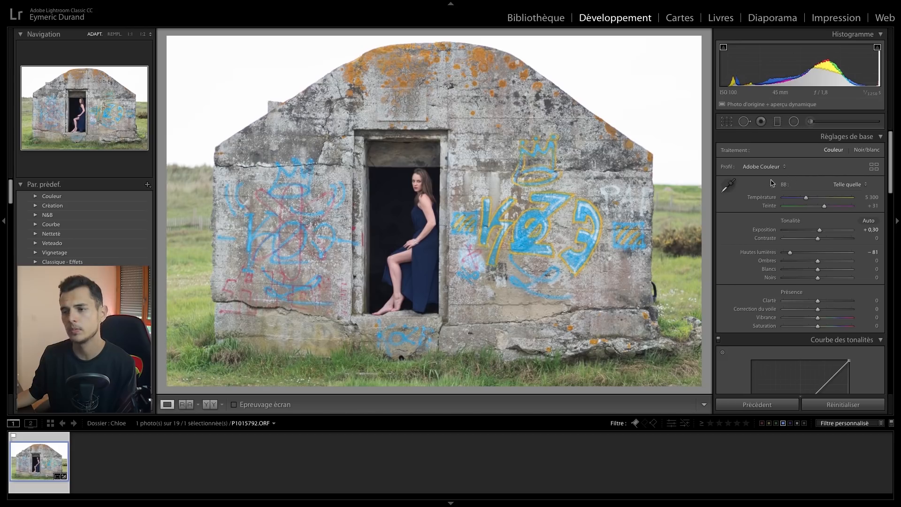
Start an adjustment brush mask at size 11 with its overlay shown, painting from the graffiti beside the doorway up to the roof edge.
{"action": "left_click", "coordinate": [811, 122]}
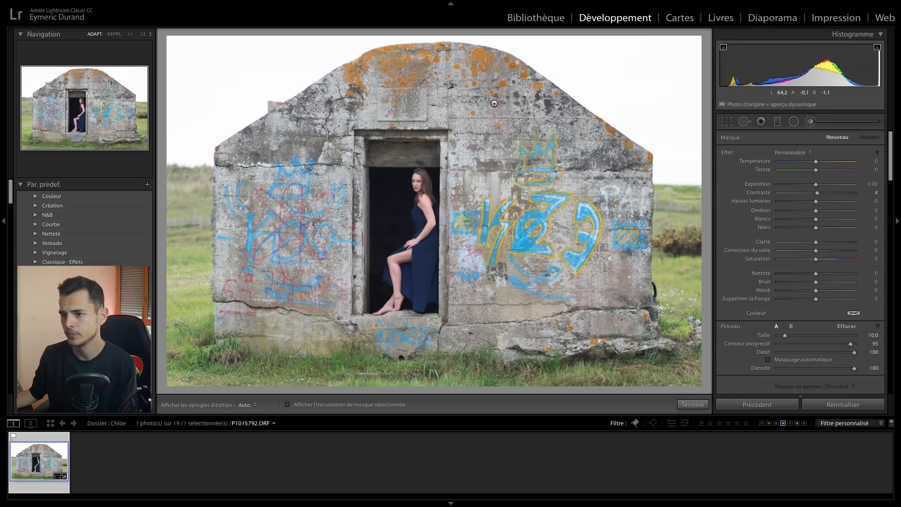
{"action": "scroll", "coordinate": [493, 108], "scroll_direction": "up", "scroll_amount": 2}
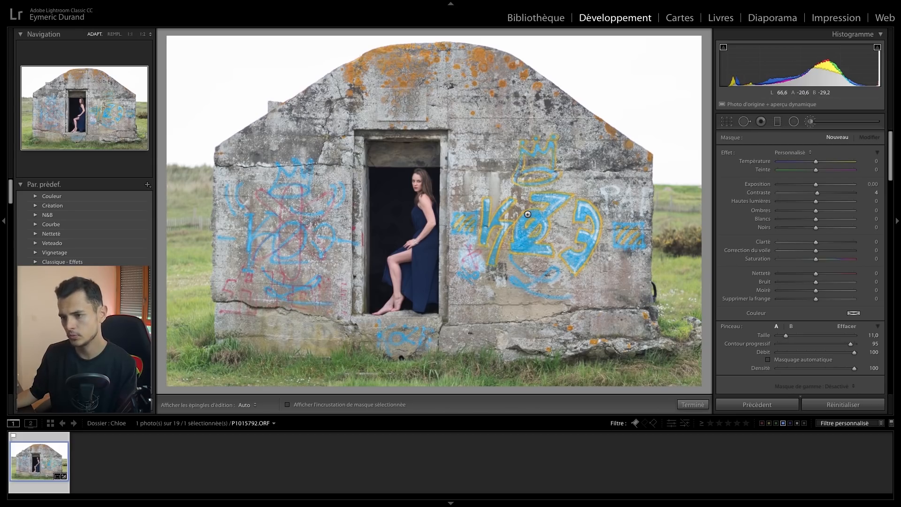
{"action": "key", "text": "h"}
{"action": "mouse_move", "coordinate": [563, 230]}
{"action": "left_mouse_down"}
{"action": "mouse_move", "coordinate": [560, 188]}
{"action": "mouse_move", "coordinate": [469, 32]}
{"action": "left_mouse_up"}
{"action": "key", "text": "o"}
{"action": "key", "text": "h"}
{"action": "key", "text": "ctrl+z"}
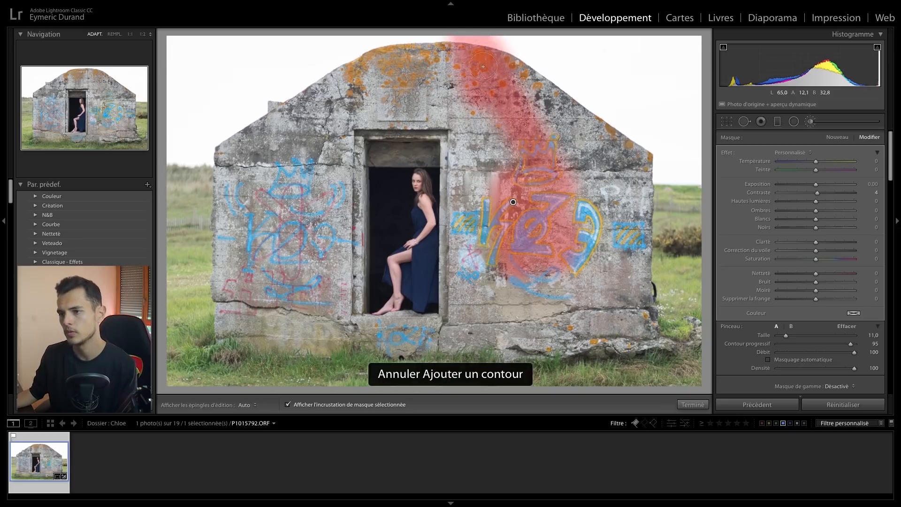
Extend the brush mask over the rest of the stone building, reducing the brush size to 8, and hide the overlay.
{"action": "key", "text": "h"}
{"action": "mouse_move", "coordinate": [505, 77]}
{"action": "left_mouse_down"}
{"action": "mouse_move", "coordinate": [522, 155]}
{"action": "mouse_move", "coordinate": [570, 212]}
{"action": "mouse_move", "coordinate": [592, 212]}
{"action": "mouse_move", "coordinate": [545, 132]}
{"action": "mouse_move", "coordinate": [625, 328]}
{"action": "mouse_move", "coordinate": [446, 291]}
{"action": "mouse_move", "coordinate": [470, 61]}
{"action": "mouse_move", "coordinate": [310, 159]}
{"action": "mouse_move", "coordinate": [244, 328]}
{"action": "mouse_move", "coordinate": [263, 117]}
{"action": "mouse_move", "coordinate": [305, 226]}
{"action": "mouse_move", "coordinate": [343, 149]}
{"action": "left_mouse_up"}
{"action": "key", "text": "ctrl+z"}
{"action": "key", "text": "bracketleft"}
{"action": "key", "text": "o"}
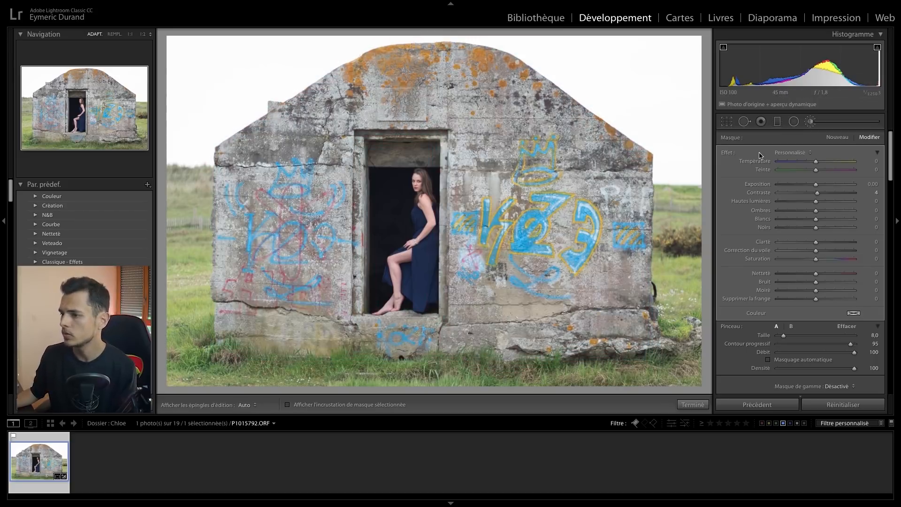
Set the building mask's Clarté to 100 and close the adjustment brush.
{"action": "left_click_drag", "start_coordinate": [819, 245], "coordinate": [882, 243]}
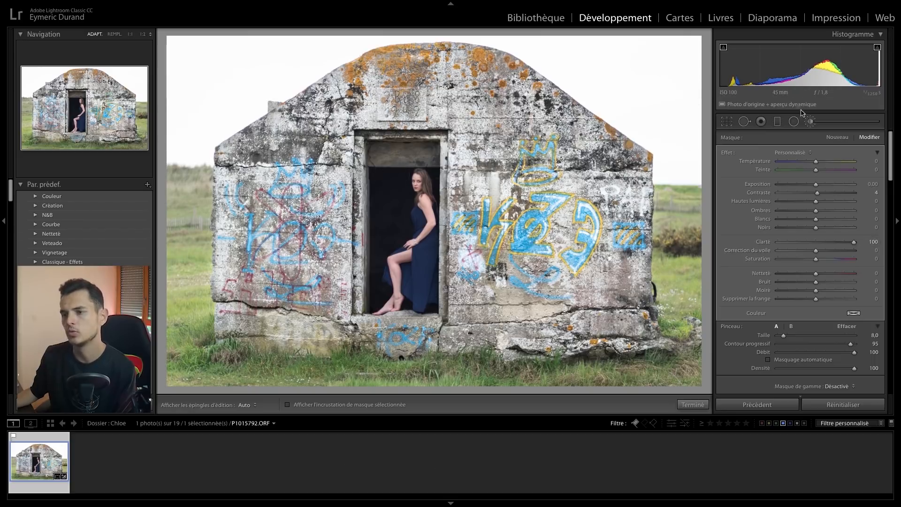
{"action": "left_click", "coordinate": [810, 122]}
{"action": "left_click", "coordinate": [521, 148]}
{"action": "left_click_drag", "start_coordinate": [522, 148], "coordinate": [533, 185]}
{"action": "left_click", "coordinate": [533, 184]}
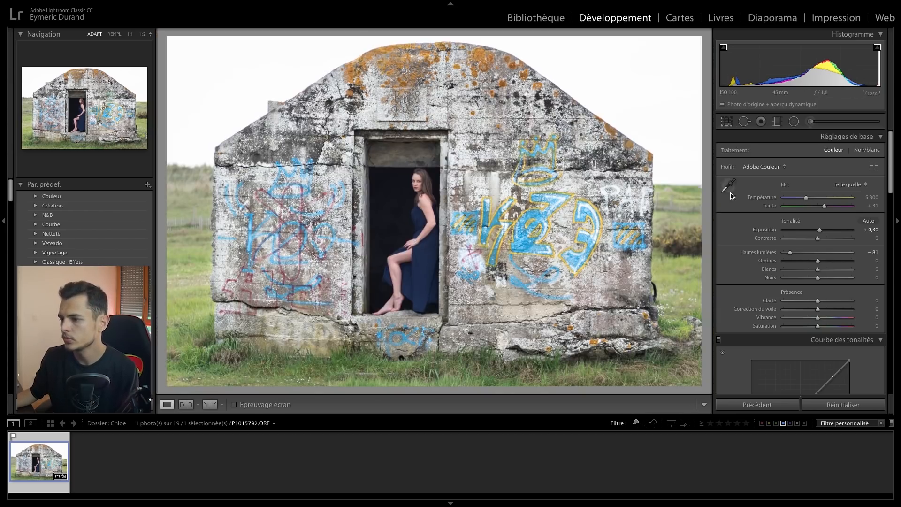
{"action": "scroll", "coordinate": [761, 257], "scroll_direction": "down", "scroll_amount": 1}
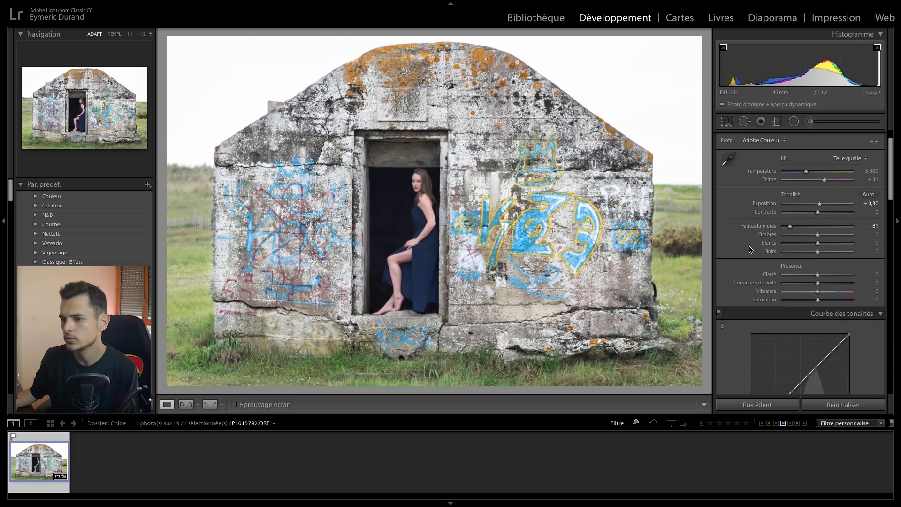
{"action": "scroll", "coordinate": [758, 253], "scroll_direction": "down", "scroll_amount": 2}
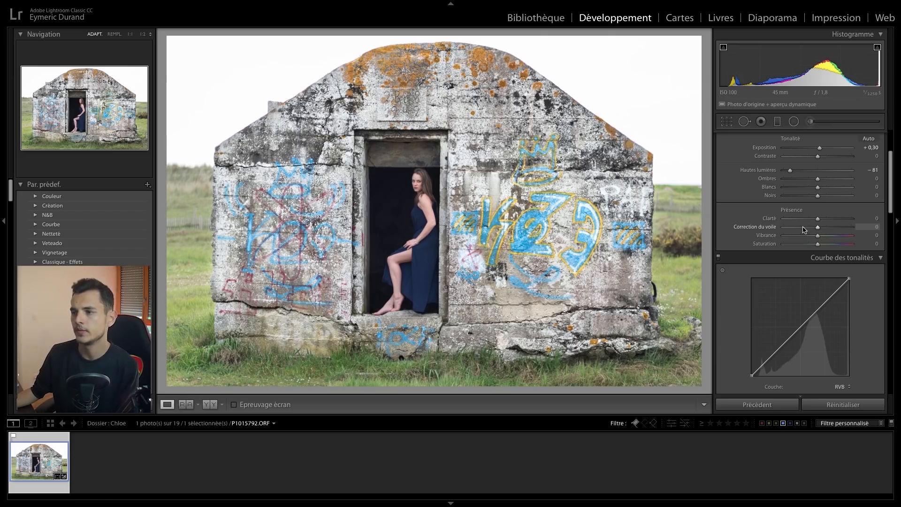
Start a new adjustment brush mask with its overlay shown, painting the sky along the roof's right slope up to the photo's edge.
{"action": "left_click", "coordinate": [810, 122]}
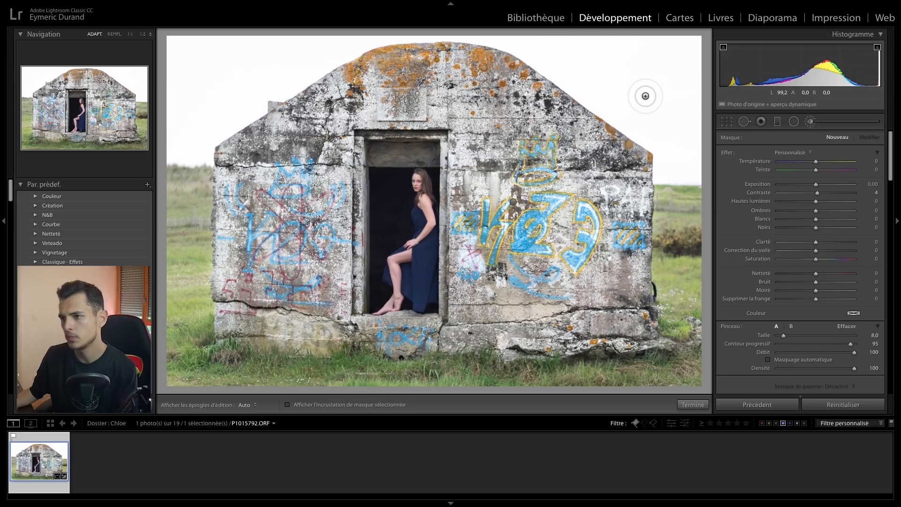
{"action": "key", "text": "o"}
{"action": "mouse_move", "coordinate": [637, 84]}
{"action": "left_mouse_down"}
{"action": "mouse_move", "coordinate": [644, 105]}
{"action": "mouse_move", "coordinate": [566, 66]}
{"action": "mouse_move", "coordinate": [567, 54]}
{"action": "mouse_move", "coordinate": [664, 58]}
{"action": "mouse_move", "coordinate": [588, 45]}
{"action": "mouse_move", "coordinate": [717, 38]}
{"action": "mouse_move", "coordinate": [673, 46]}
{"action": "mouse_move", "coordinate": [691, 55]}
{"action": "mouse_move", "coordinate": [693, 86]}
{"action": "mouse_move", "coordinate": [693, 153]}
{"action": "mouse_move", "coordinate": [667, 170]}
{"action": "left_mouse_up"}
{"action": "mouse_move", "coordinate": [678, 103]}
{"action": "left_mouse_down"}
{"action": "mouse_move", "coordinate": [645, 96]}
{"action": "mouse_move", "coordinate": [621, 82]}
{"action": "mouse_move", "coordinate": [657, 88]}
{"action": "mouse_move", "coordinate": [651, 75]}
{"action": "mouse_move", "coordinate": [585, 65]}
{"action": "left_mouse_up"}
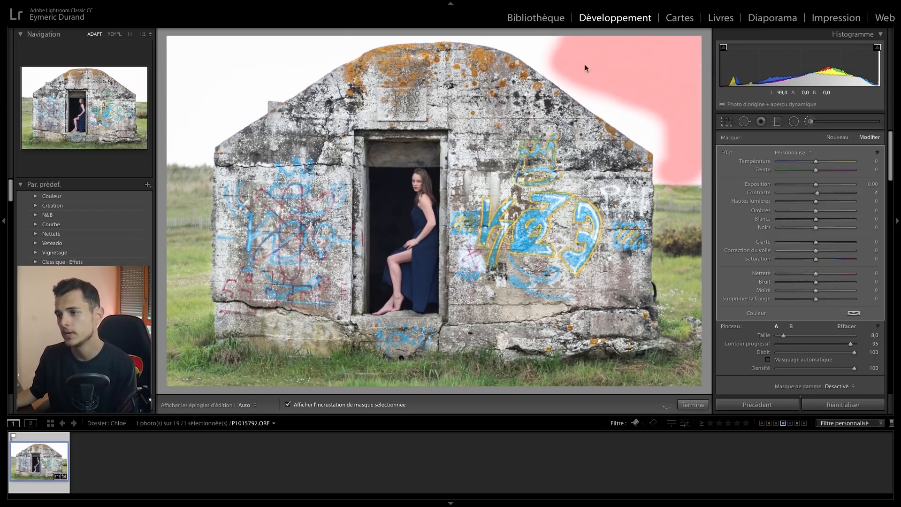
{"action": "mouse_move", "coordinate": [620, 103]}
{"action": "left_mouse_down"}
{"action": "mouse_move", "coordinate": [661, 139]}
{"action": "mouse_move", "coordinate": [644, 104]}
{"action": "left_mouse_up"}
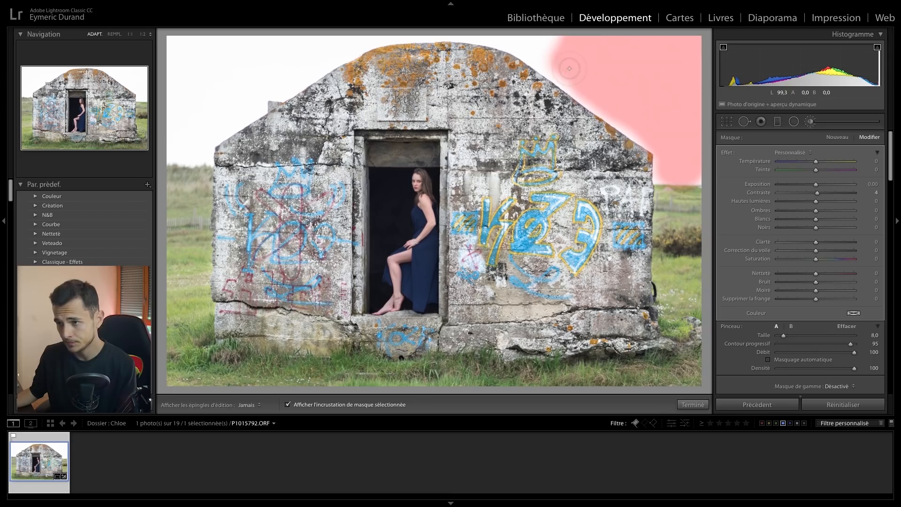
{"action": "key", "text": "h"}
{"action": "mouse_move", "coordinate": [551, 50]}
{"action": "left_mouse_down"}
{"action": "mouse_move", "coordinate": [506, 33]}
{"action": "mouse_move", "coordinate": [554, 37]}
{"action": "mouse_move", "coordinate": [551, 45]}
{"action": "mouse_move", "coordinate": [528, 38]}
{"action": "mouse_move", "coordinate": [609, 104]}
{"action": "left_mouse_up"}
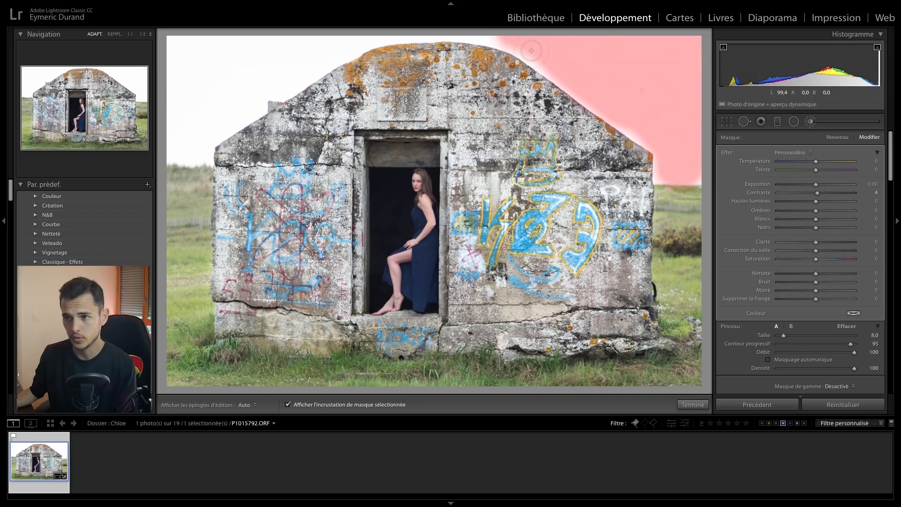
Extend the brush mask above the roof's peak and over the rest of the sky down to the left horizon.
{"action": "mouse_move", "coordinate": [511, 44]}
{"action": "left_mouse_down"}
{"action": "mouse_move", "coordinate": [411, 32]}
{"action": "mouse_move", "coordinate": [323, 44]}
{"action": "mouse_move", "coordinate": [168, 45]}
{"action": "mouse_move", "coordinate": [320, 36]}
{"action": "mouse_move", "coordinate": [162, 72]}
{"action": "mouse_move", "coordinate": [171, 57]}
{"action": "mouse_move", "coordinate": [177, 148]}
{"action": "mouse_move", "coordinate": [203, 152]}
{"action": "mouse_move", "coordinate": [202, 65]}
{"action": "mouse_move", "coordinate": [190, 84]}
{"action": "mouse_move", "coordinate": [186, 54]}
{"action": "mouse_move", "coordinate": [183, 156]}
{"action": "mouse_move", "coordinate": [220, 72]}
{"action": "mouse_move", "coordinate": [230, 60]}
{"action": "mouse_move", "coordinate": [209, 98]}
{"action": "mouse_move", "coordinate": [264, 34]}
{"action": "mouse_move", "coordinate": [197, 75]}
{"action": "left_mouse_up"}
{"action": "key", "text": "h"}
{"action": "key", "text": "h"}
{"action": "left_click_drag", "start_coordinate": [210, 121], "coordinate": [308, 48]}
{"action": "mouse_move", "coordinate": [244, 64]}
{"action": "left_mouse_down"}
{"action": "mouse_move", "coordinate": [216, 123]}
{"action": "mouse_move", "coordinate": [247, 111]}
{"action": "mouse_move", "coordinate": [263, 82]}
{"action": "mouse_move", "coordinate": [347, 49]}
{"action": "mouse_move", "coordinate": [295, 69]}
{"action": "left_mouse_up"}
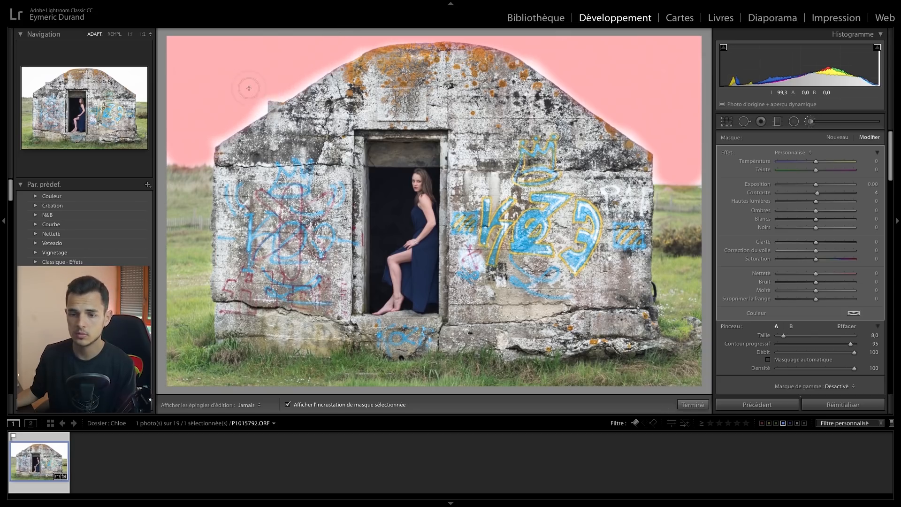
{"action": "key", "text": "h"}
{"action": "right_click", "coordinate": [447, 195]}
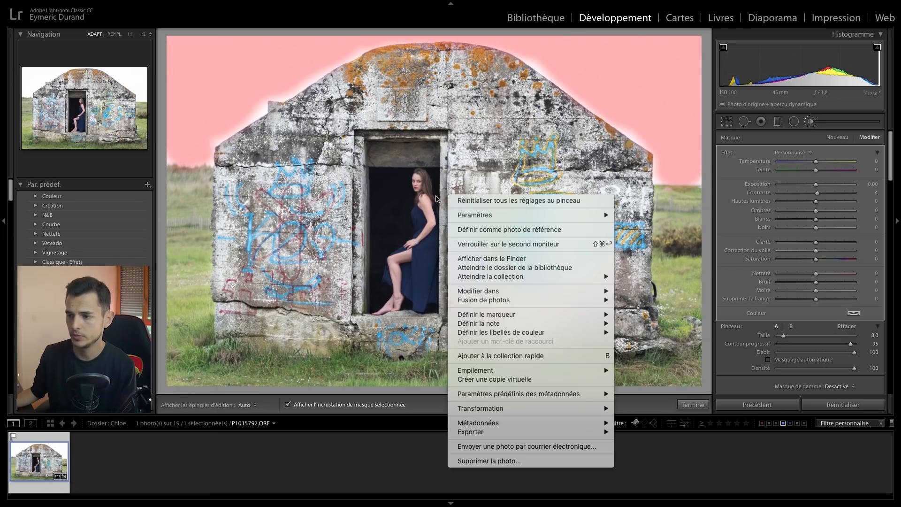
{"action": "mouse_move", "coordinate": [491, 293]}
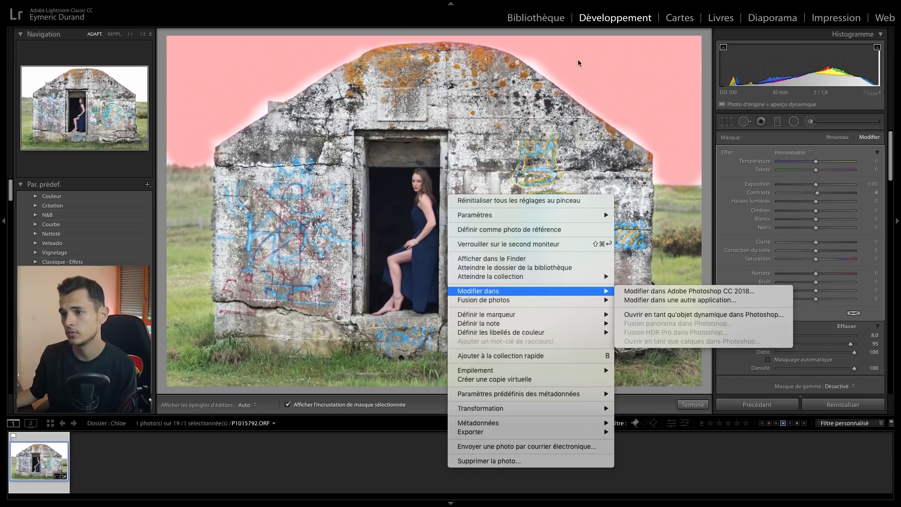
{"action": "left_click", "coordinate": [640, 24]}
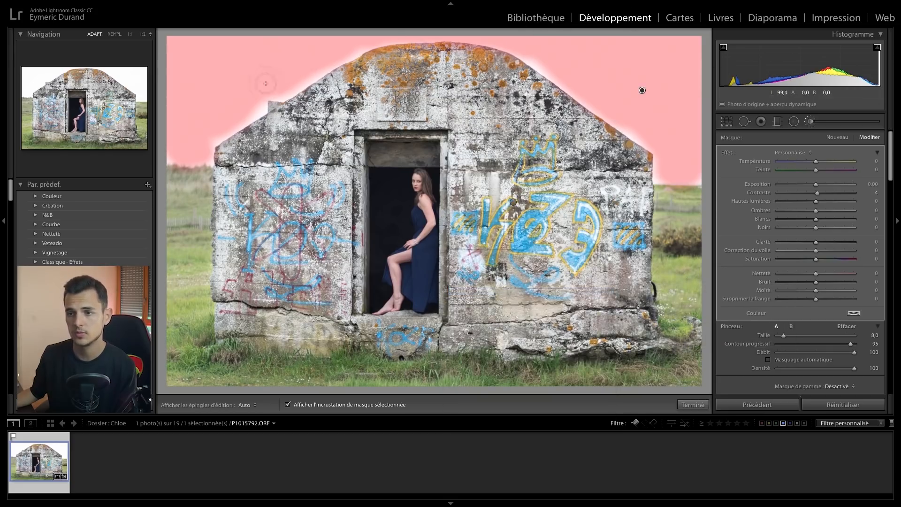
{"action": "key", "text": "h"}
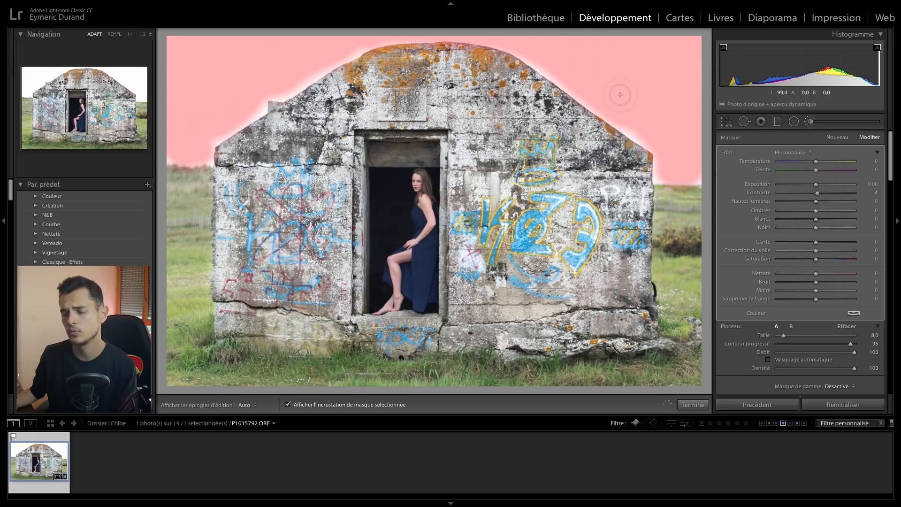
{"action": "key", "text": "h"}
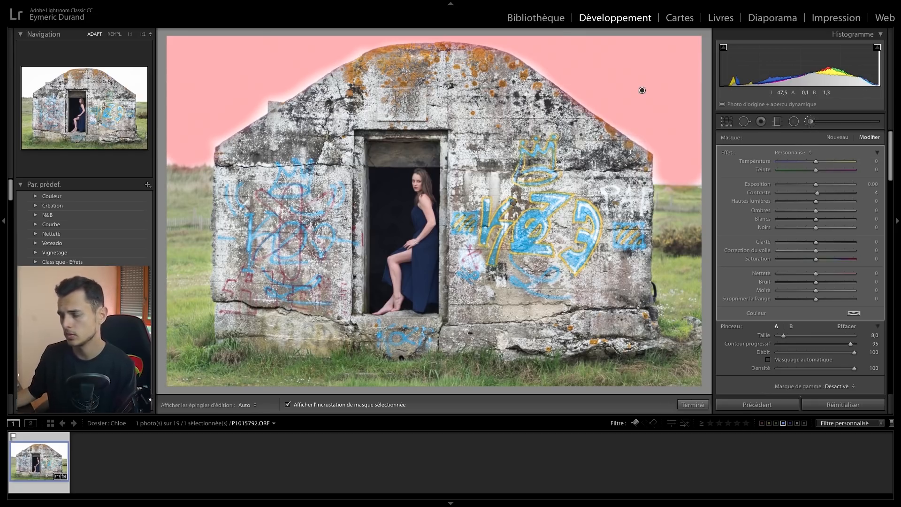
Hide the mask overlay and set the sky mask's Hautes lumières to -48 and Correction du voile to 71.
{"action": "key", "text": "o"}
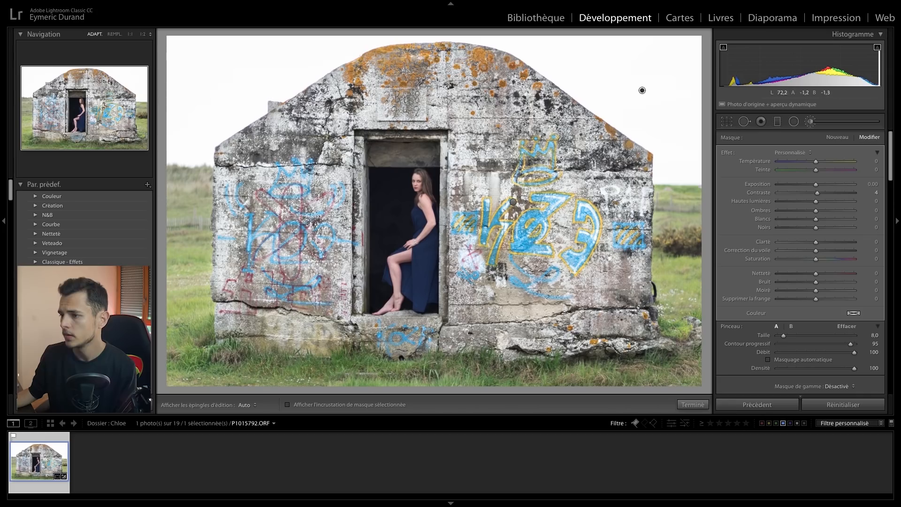
{"action": "left_click_drag", "start_coordinate": [816, 202], "coordinate": [799, 204]}
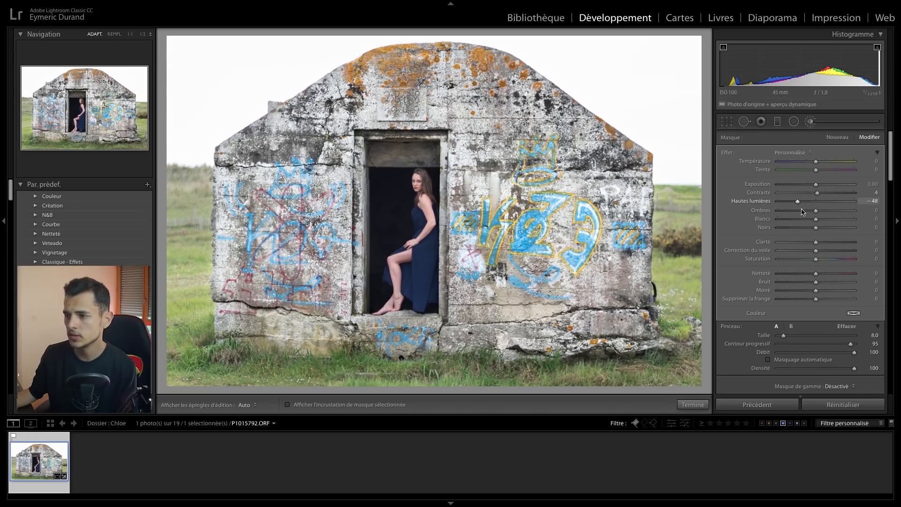
{"action": "left_click_drag", "start_coordinate": [817, 252], "coordinate": [845, 252]}
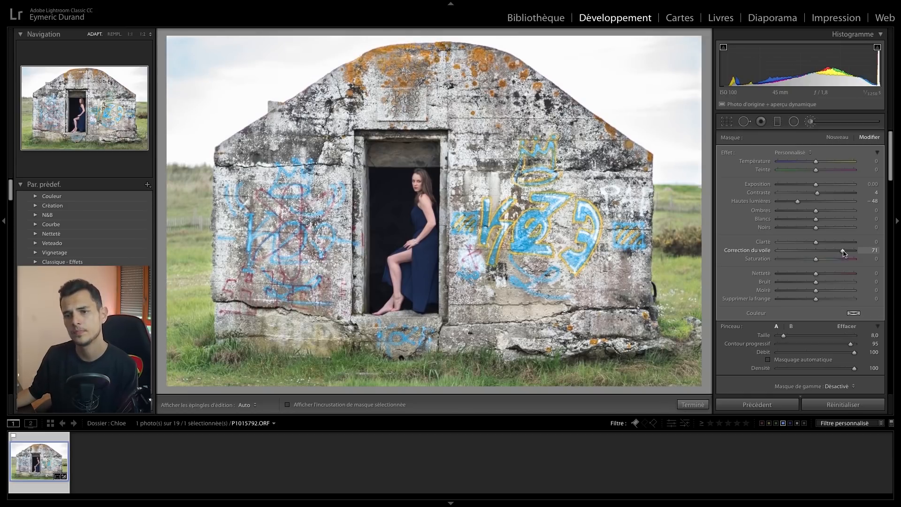
Check the sky on both sides of the roof up close and raise the sky mask's Correction du voile to 80.
{"action": "left_click", "coordinate": [183, 65]}
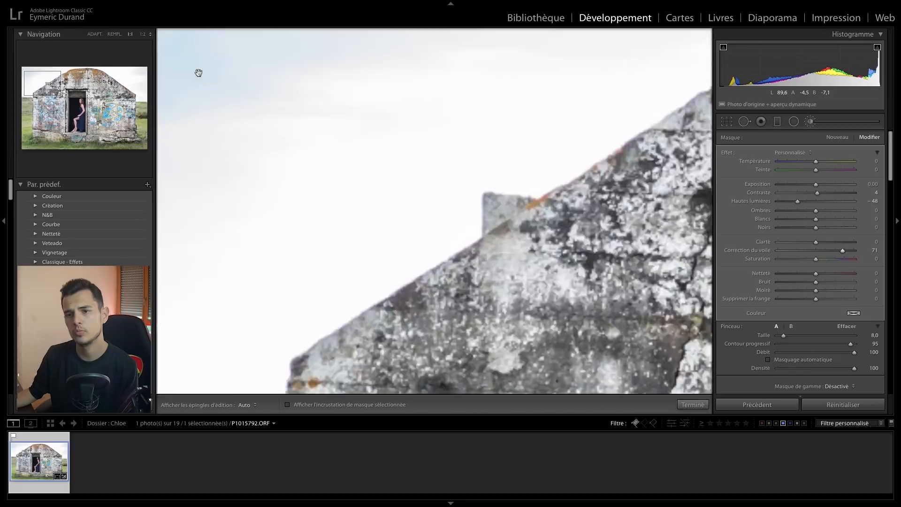
{"action": "left_click_drag", "start_coordinate": [198, 72], "coordinate": [332, 203]}
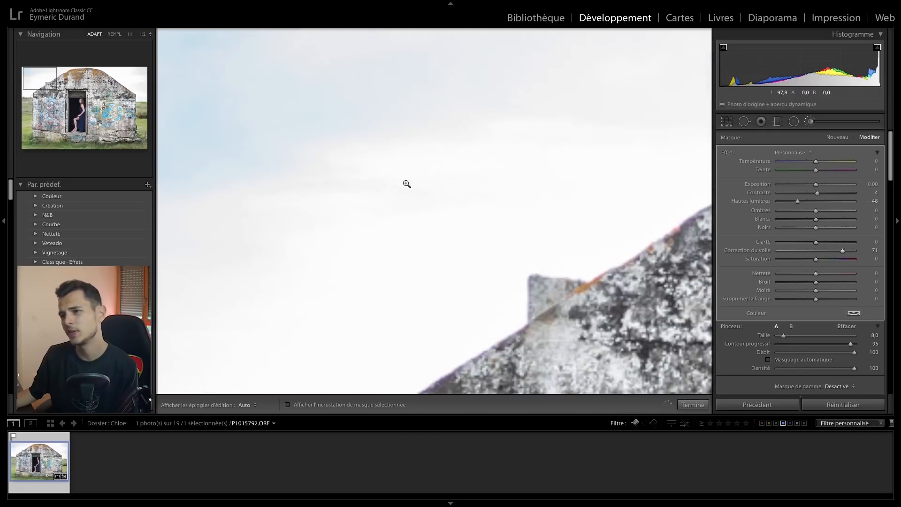
{"action": "left_click", "coordinate": [407, 183]}
{"action": "left_click", "coordinate": [657, 75]}
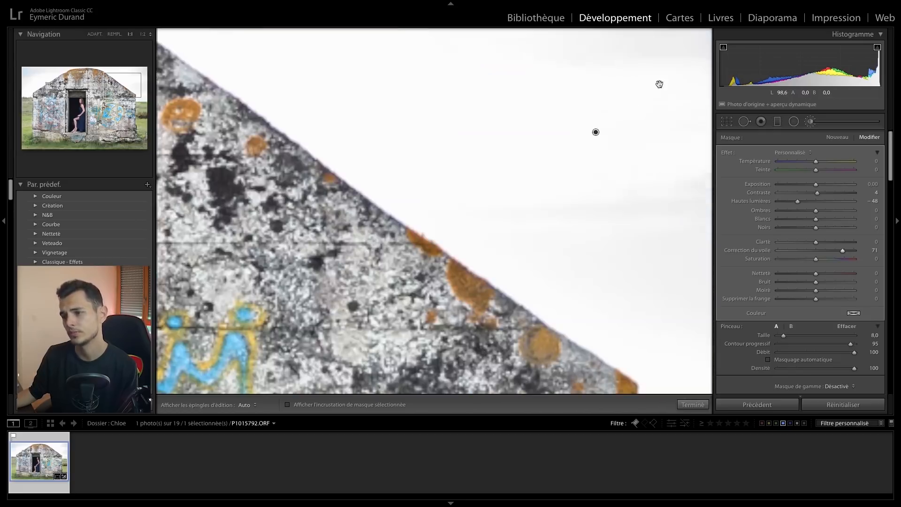
{"action": "left_click", "coordinate": [649, 116]}
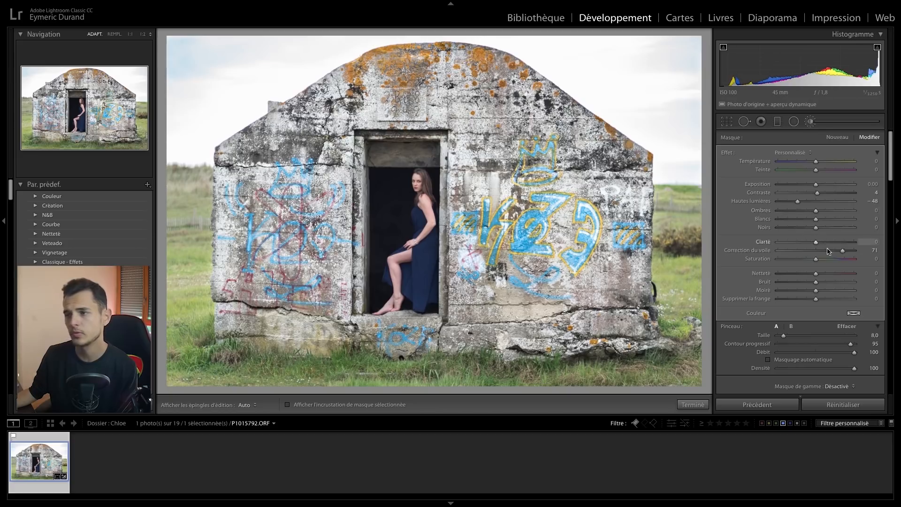
{"action": "mouse_move", "coordinate": [844, 251]}
{"action": "left_mouse_down"}
{"action": "mouse_move", "coordinate": [861, 252]}
{"action": "mouse_move", "coordinate": [846, 251]}
{"action": "left_mouse_up"}
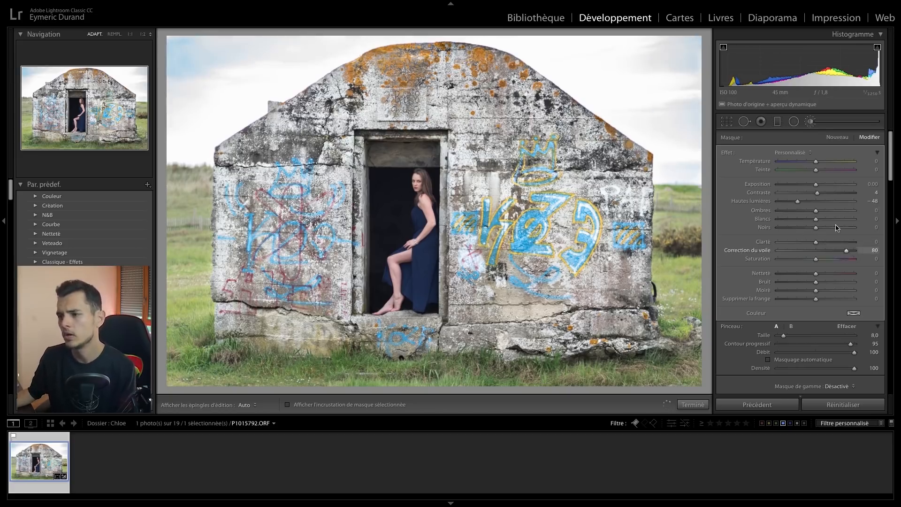
Set the sky mask's Exposition to -0.08 and Saturation to -100, and close the adjustment brush.
{"action": "left_click_drag", "start_coordinate": [816, 185], "coordinate": [818, 188]}
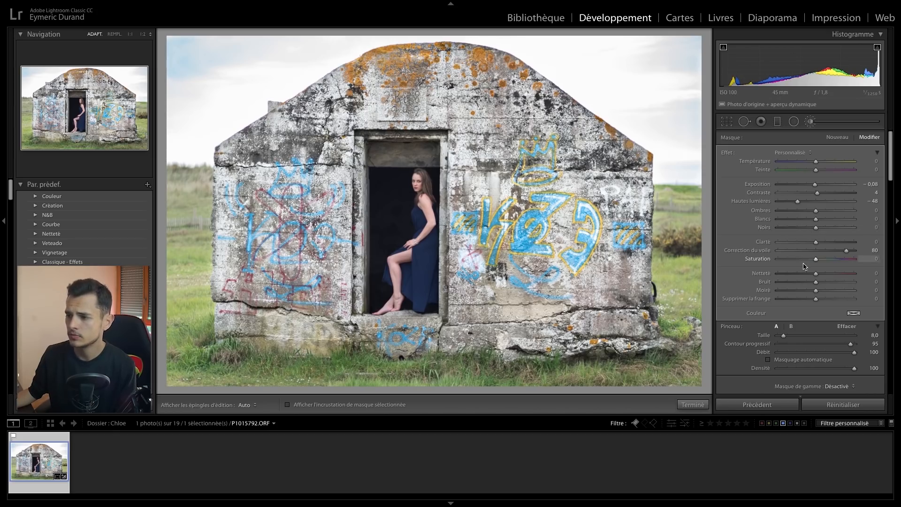
{"action": "left_click_drag", "start_coordinate": [817, 262], "coordinate": [740, 264]}
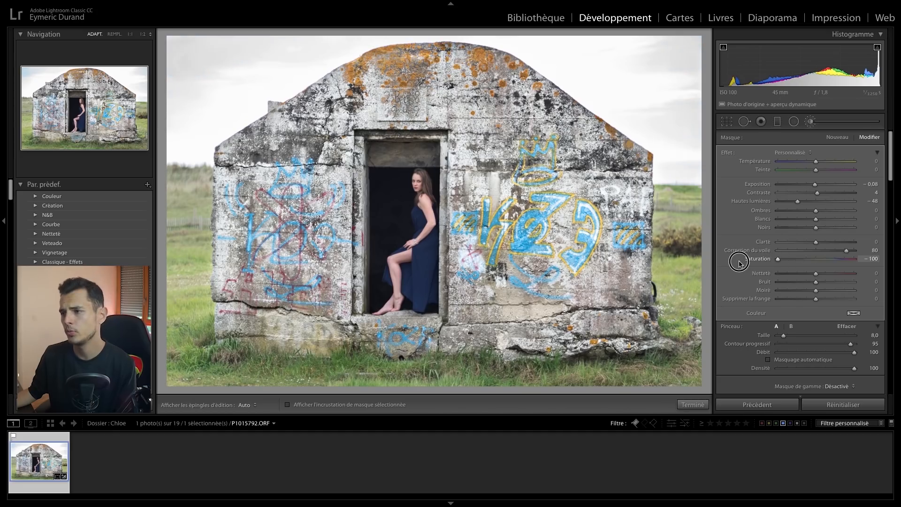
{"action": "left_click", "coordinate": [806, 124]}
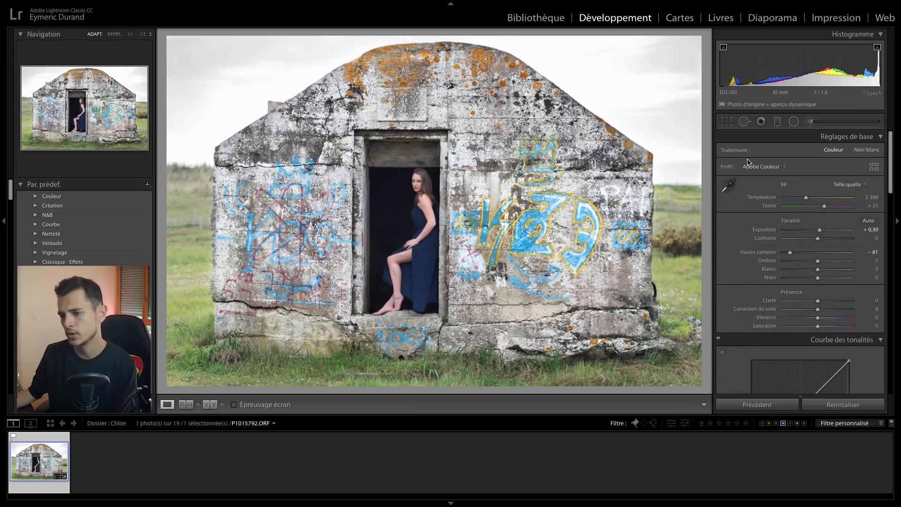
Add a post-crop vignette with Gain -37, Milieu 71 and Hautes lumières 100.
{"action": "scroll", "coordinate": [734, 225], "scroll_direction": "down", "scroll_amount": 15}
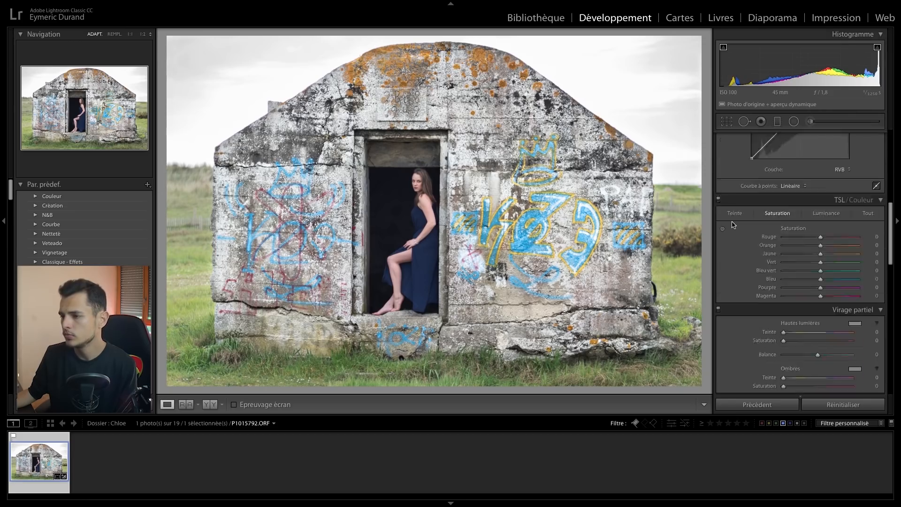
{"action": "scroll", "coordinate": [734, 224], "scroll_direction": "down", "scroll_amount": 2}
{"action": "scroll", "coordinate": [735, 221], "scroll_direction": "up", "scroll_amount": 10}
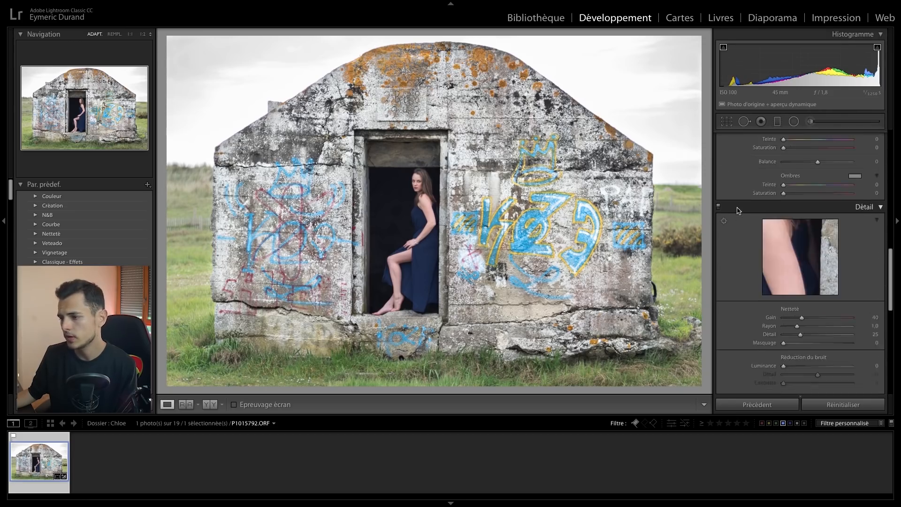
{"action": "scroll", "coordinate": [737, 209], "scroll_direction": "down", "scroll_amount": 12}
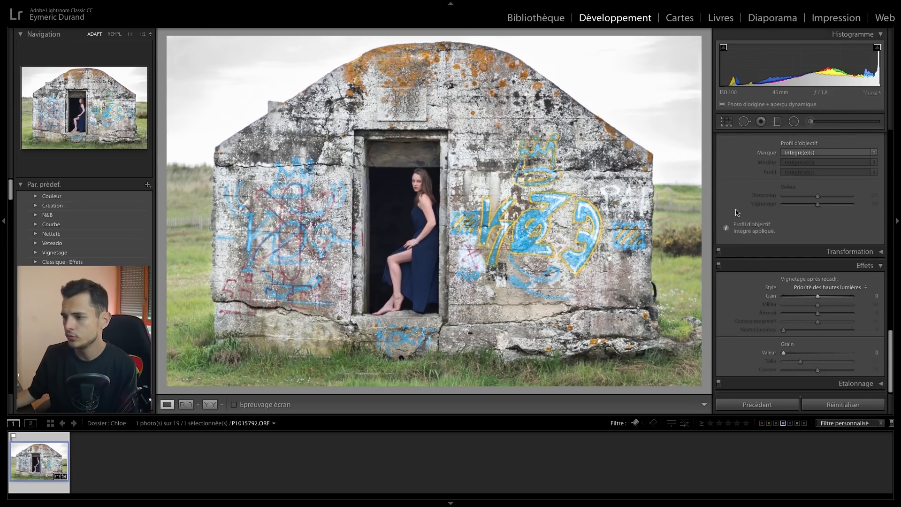
{"action": "mouse_move", "coordinate": [818, 296]}
{"action": "left_mouse_down"}
{"action": "mouse_move", "coordinate": [802, 301]}
{"action": "mouse_move", "coordinate": [811, 301]}
{"action": "left_mouse_up"}
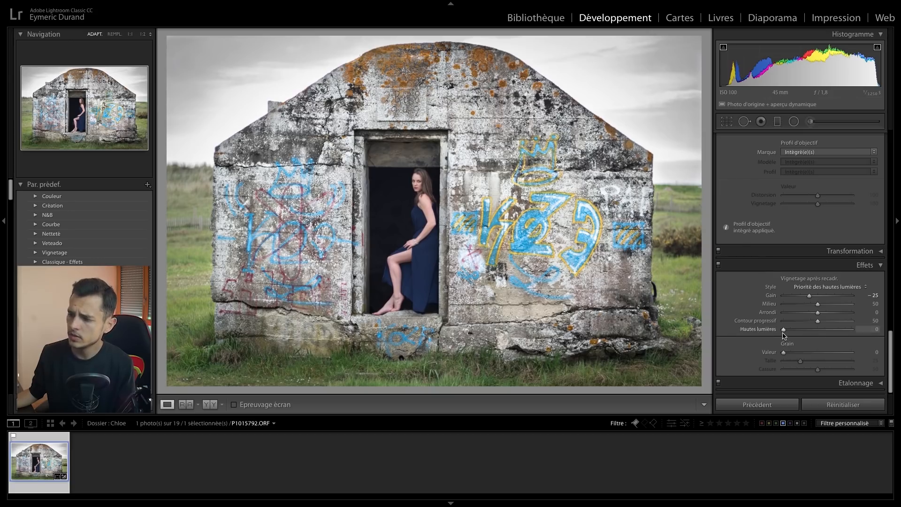
{"action": "left_click_drag", "start_coordinate": [783, 330], "coordinate": [879, 331]}
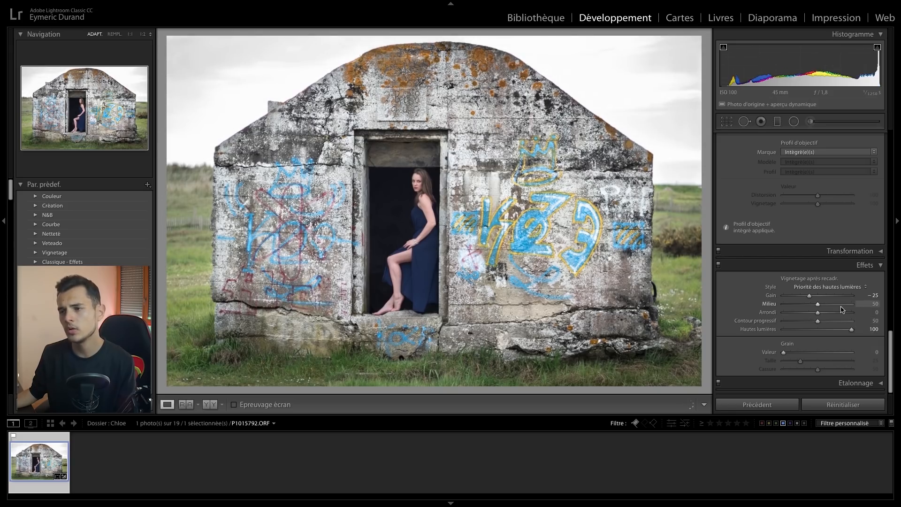
{"action": "left_click_drag", "start_coordinate": [810, 297], "coordinate": [834, 306]}
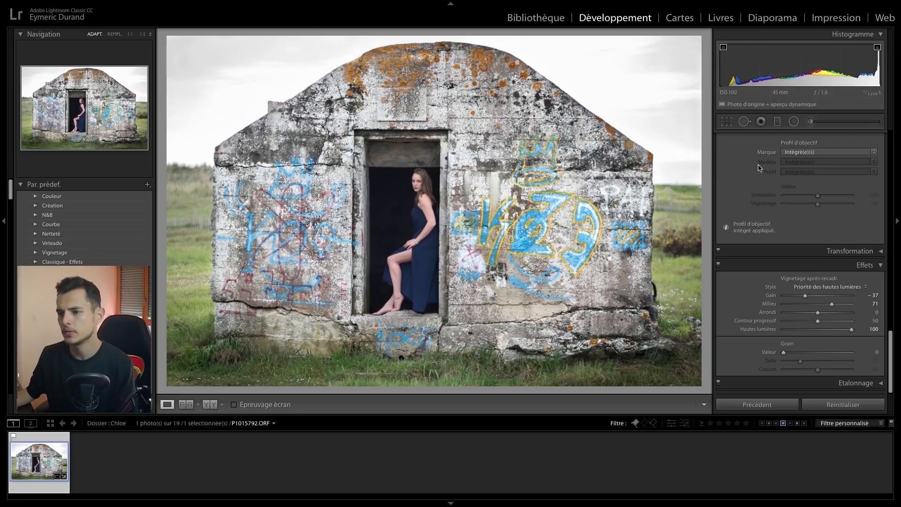
Examine the stone texture and roof edge up close, and review the sharpening and noise reduction settings.
{"action": "left_click", "coordinate": [513, 200]}
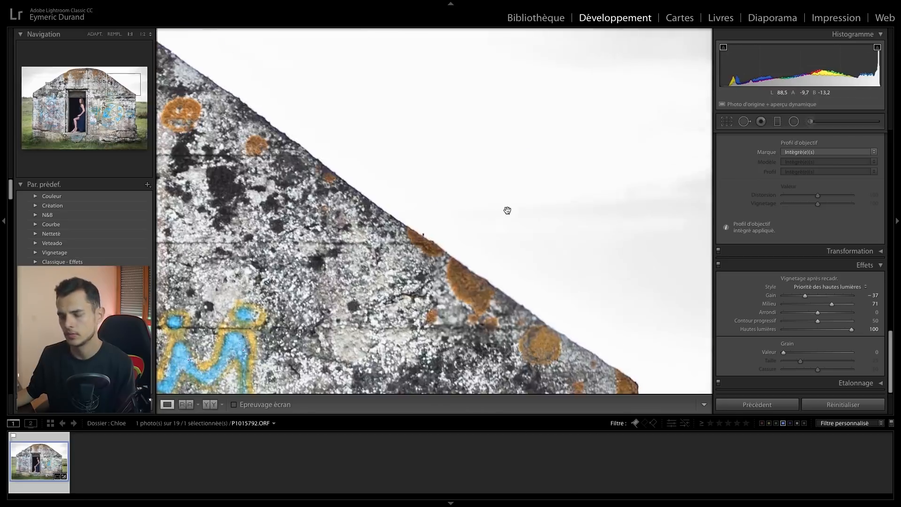
{"action": "left_click", "coordinate": [484, 230]}
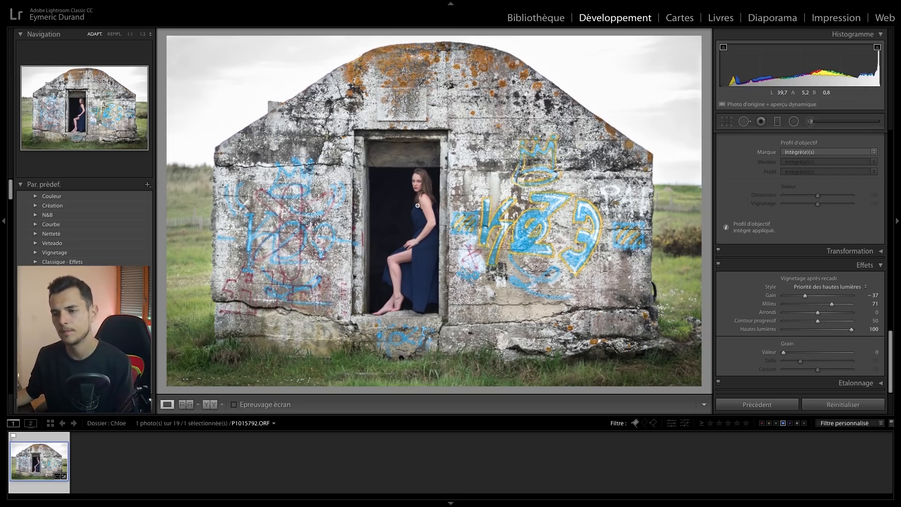
{"action": "left_click", "coordinate": [418, 206]}
{"action": "left_click", "coordinate": [363, 241]}
{"action": "left_click", "coordinate": [392, 205]}
{"action": "left_click", "coordinate": [462, 266]}
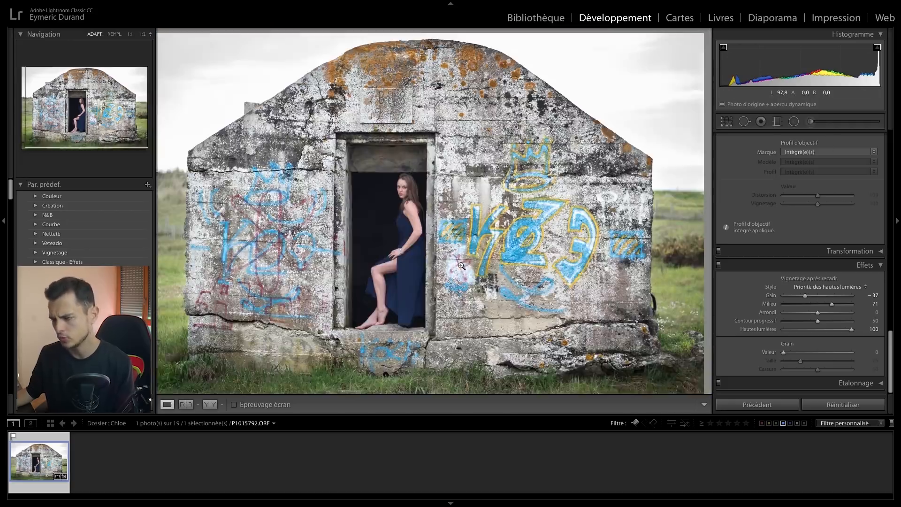
{"action": "left_click", "coordinate": [423, 230]}
{"action": "scroll", "coordinate": [788, 234], "scroll_direction": "up", "scroll_amount": 5}
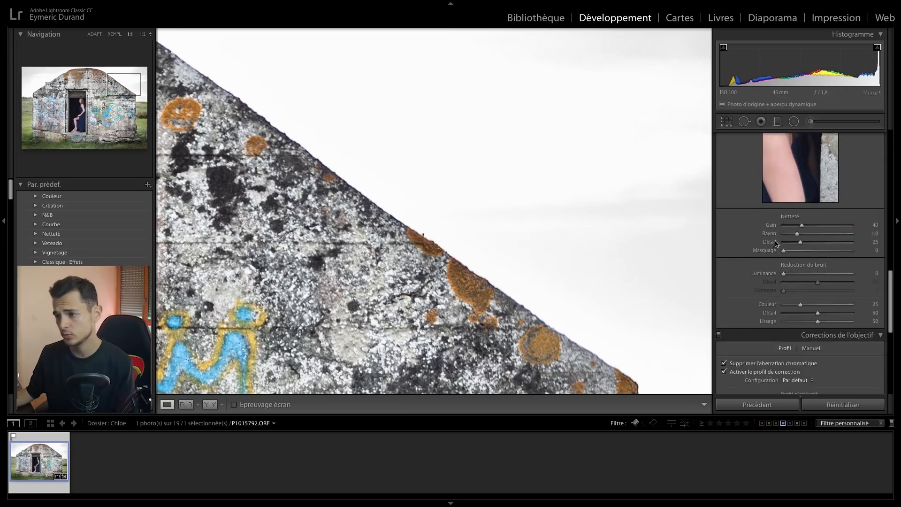
{"action": "scroll", "coordinate": [776, 244], "scroll_direction": "up", "scroll_amount": 2}
{"action": "left_click", "coordinate": [499, 270]}
{"action": "scroll", "coordinate": [730, 248], "scroll_direction": "up", "scroll_amount": 1}
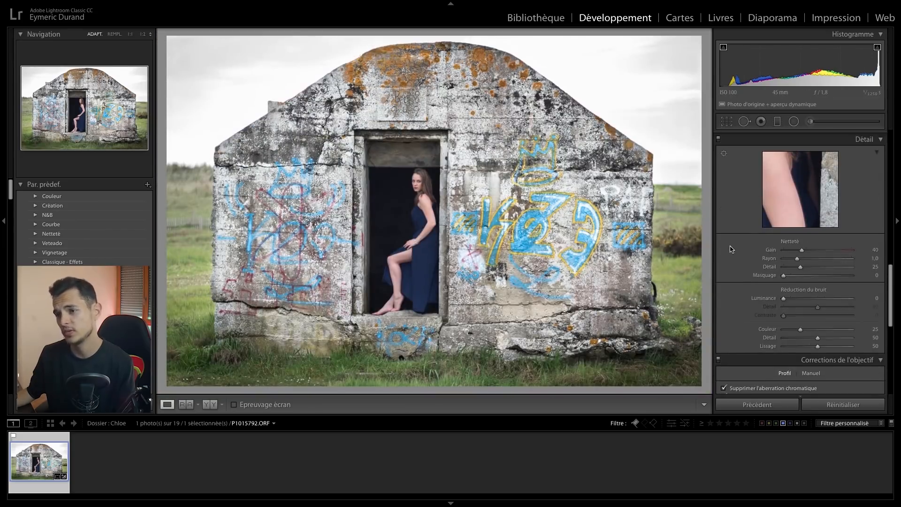
{"action": "scroll", "coordinate": [730, 249], "scroll_direction": "up", "scroll_amount": 6}
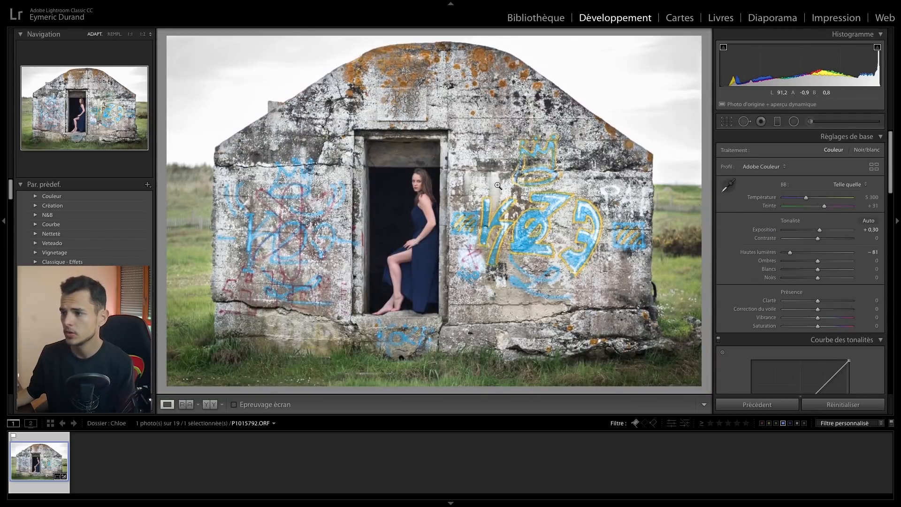
Zoom in on the woman's face and paint a new adjustment brush mask at size 5 along its hairline and shaded side.
{"action": "left_click", "coordinate": [811, 122]}
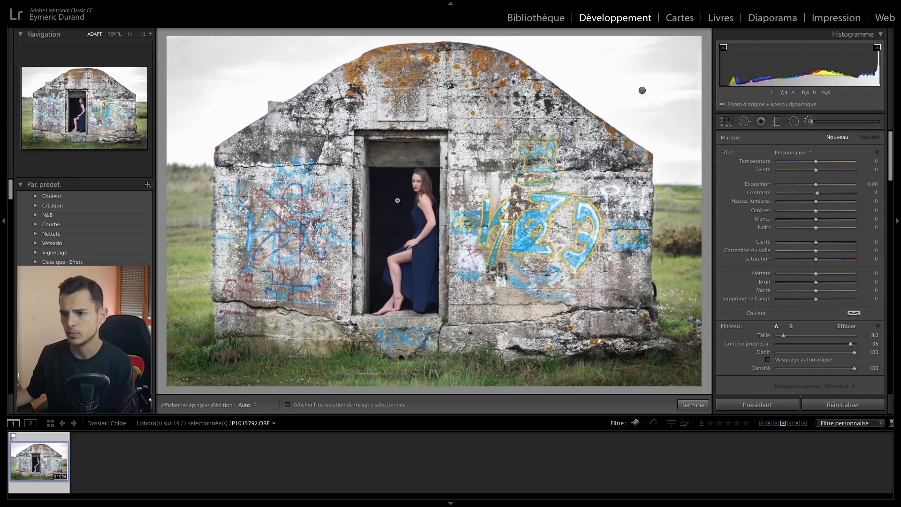
{"action": "key", "text": "q"}
{"action": "key", "text": "z"}
{"action": "mouse_move", "coordinate": [513, 150]}
{"action": "left_mouse_down"}
{"action": "mouse_move", "coordinate": [504, 173]}
{"action": "mouse_move", "coordinate": [540, 261]}
{"action": "left_mouse_up"}
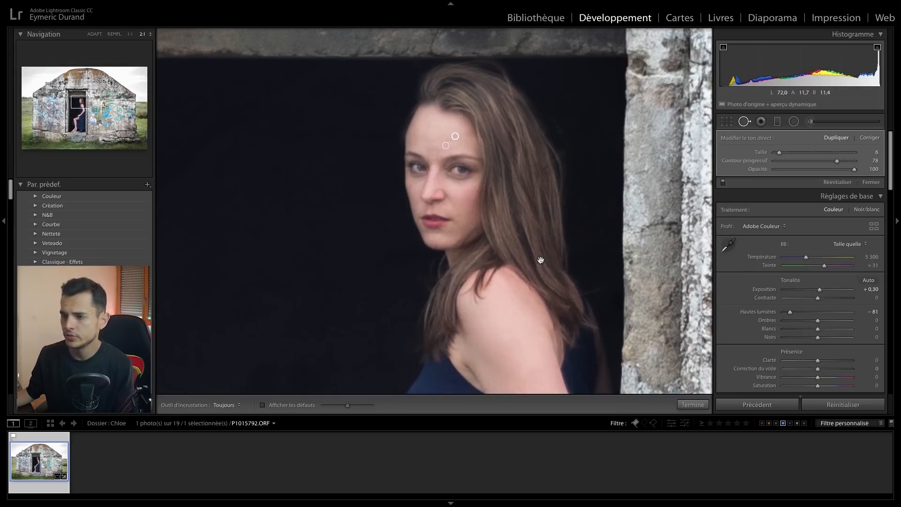
{"action": "left_click", "coordinate": [743, 122]}
{"action": "left_click", "coordinate": [816, 122]}
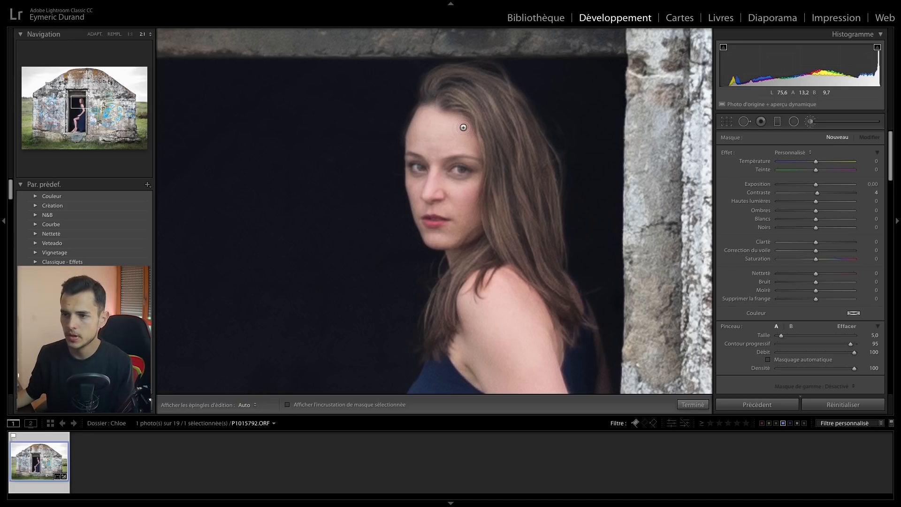
{"action": "key", "text": "h"}
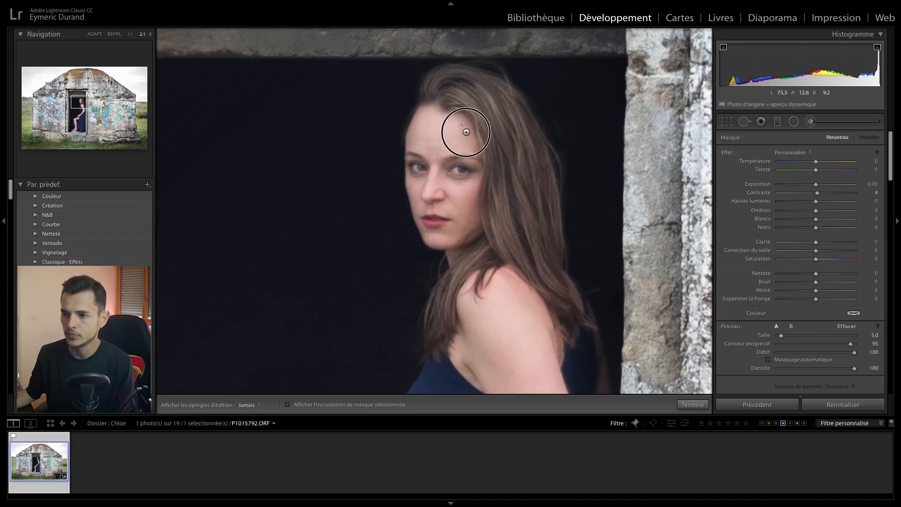
{"action": "left_click", "coordinate": [479, 190]}
{"action": "key", "text": "h"}
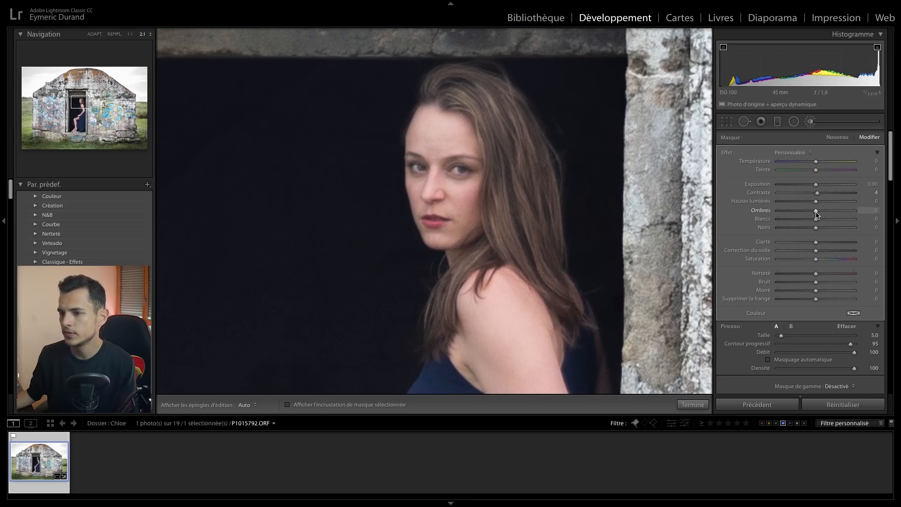
Extend the shading mask down the arm and legs with brush size 8, setting its Ombres to -8 and Noirs to -6.
{"action": "mouse_move", "coordinate": [817, 213]}
{"action": "left_mouse_down"}
{"action": "mouse_move", "coordinate": [827, 212]}
{"action": "mouse_move", "coordinate": [797, 213]}
{"action": "mouse_move", "coordinate": [839, 213]}
{"action": "mouse_move", "coordinate": [814, 213]}
{"action": "left_mouse_up"}
{"action": "scroll", "coordinate": [441, 120], "scroll_direction": "up", "scroll_amount": 4}
{"action": "mouse_move", "coordinate": [487, 332]}
{"action": "left_mouse_down"}
{"action": "mouse_move", "coordinate": [441, 120]}
{"action": "mouse_move", "coordinate": [474, 199]}
{"action": "mouse_move", "coordinate": [515, 71]}
{"action": "left_mouse_up"}
{"action": "scroll", "coordinate": [515, 70], "scroll_direction": "down", "scroll_amount": 1}
{"action": "left_click_drag", "start_coordinate": [388, 244], "coordinate": [342, 167]}
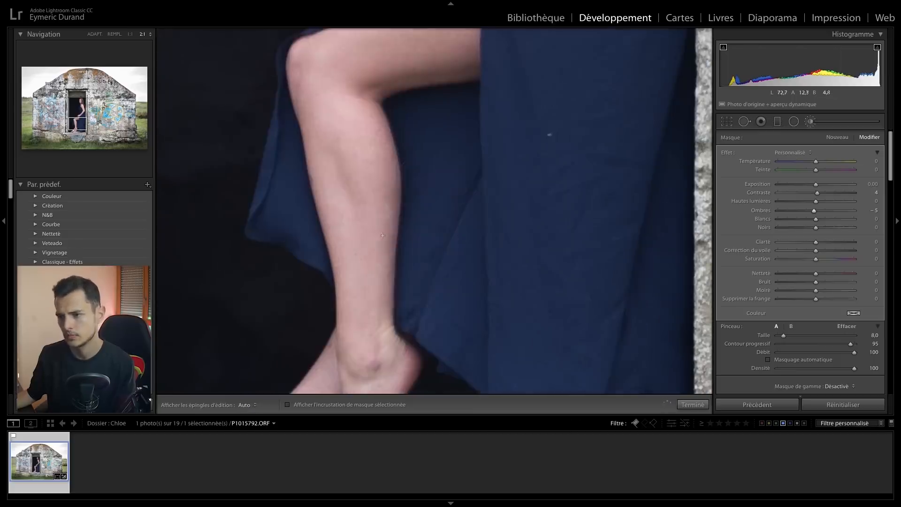
{"action": "left_click_drag", "start_coordinate": [383, 236], "coordinate": [390, 376]}
{"action": "left_click_drag", "start_coordinate": [390, 56], "coordinate": [390, 211]}
{"action": "left_click_drag", "start_coordinate": [815, 211], "coordinate": [815, 230]}
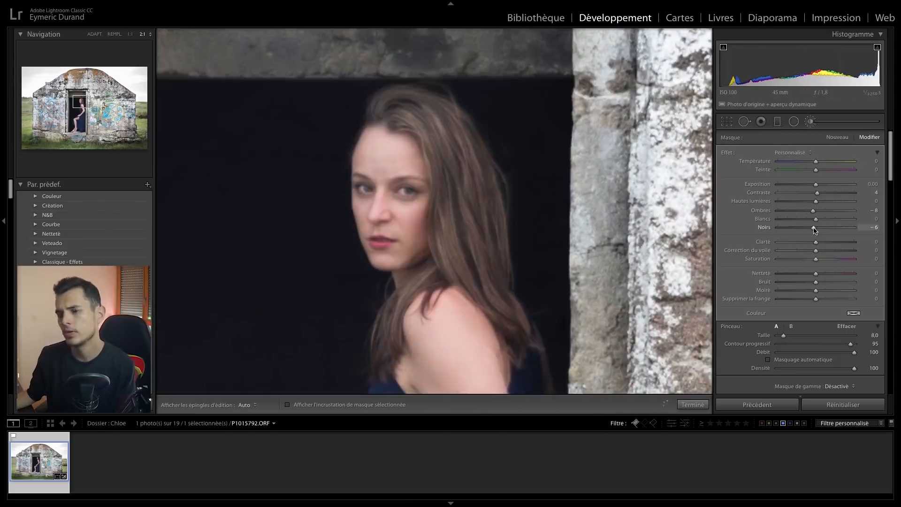
{"action": "left_click", "coordinate": [807, 126]}
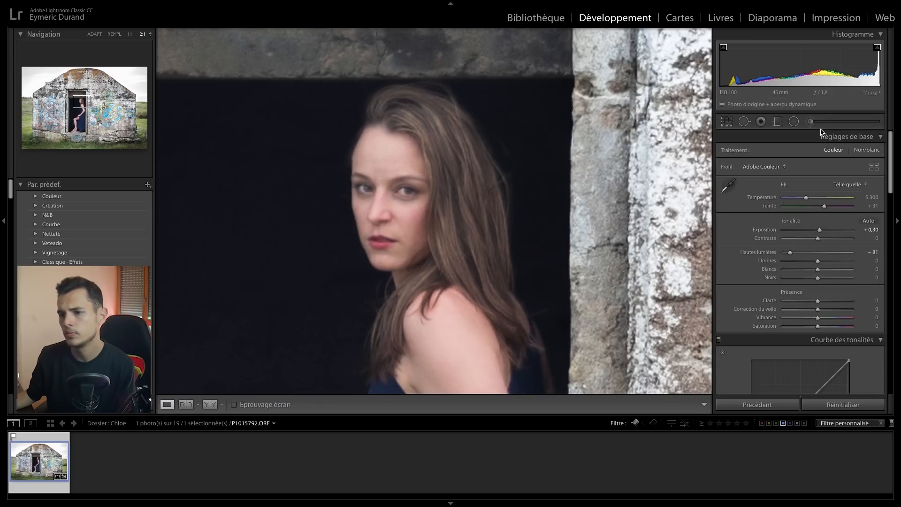
Start a second adjustment brush mask on the woman's forehead at brush size 7 and turn on the mask overlay.
{"action": "left_click", "coordinate": [811, 122]}
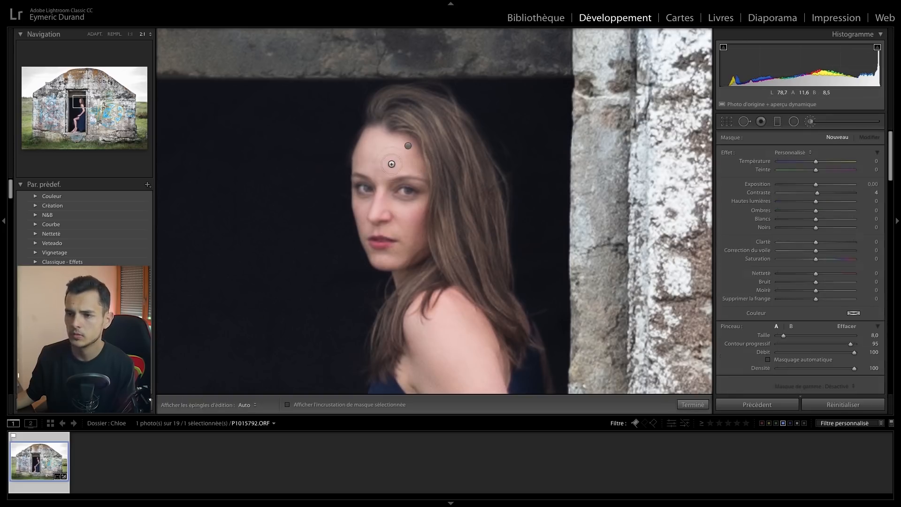
{"action": "scroll", "coordinate": [389, 160], "scroll_direction": "up", "scroll_amount": 4}
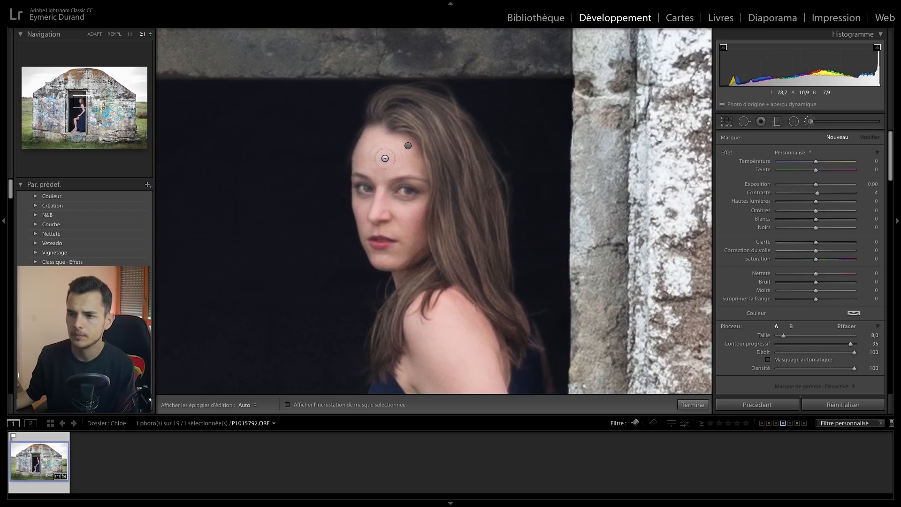
{"action": "key", "text": "h"}
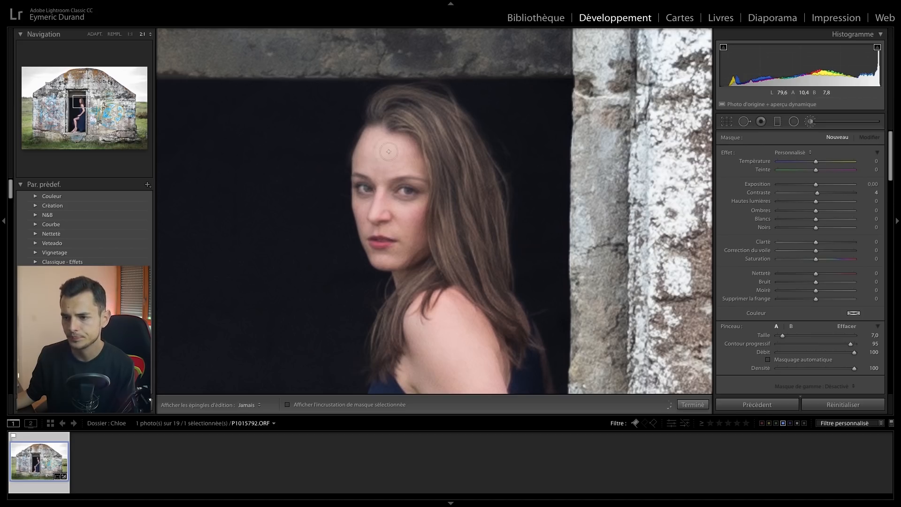
{"action": "left_click", "coordinate": [377, 167]}
{"action": "key", "text": "h"}
{"action": "key", "text": "o"}
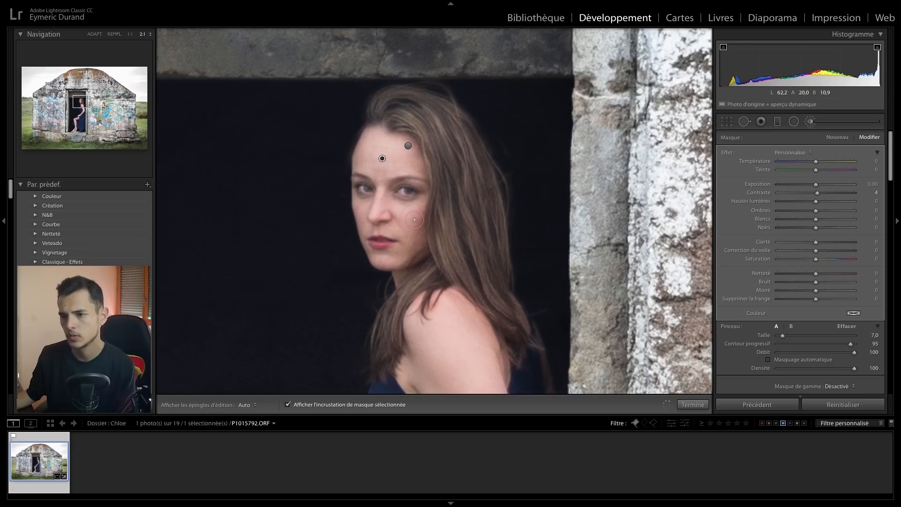
Extend the second mask over the woman's nose and cheeks with a smaller brush.
{"action": "scroll", "coordinate": [405, 211], "scroll_direction": "down", "scroll_amount": 2}
{"action": "key", "text": "h"}
{"action": "left_click", "coordinate": [405, 214]}
{"action": "mouse_move", "coordinate": [406, 227]}
{"action": "left_mouse_down"}
{"action": "mouse_move", "coordinate": [380, 195]}
{"action": "mouse_move", "coordinate": [366, 237]}
{"action": "left_mouse_up"}
{"action": "key", "text": "h"}
Undo the size 3 stroke on the chin and extend the second mask over the shoulder and arm with brush size 8.
{"action": "scroll", "coordinate": [382, 218], "scroll_direction": "down", "scroll_amount": 2}
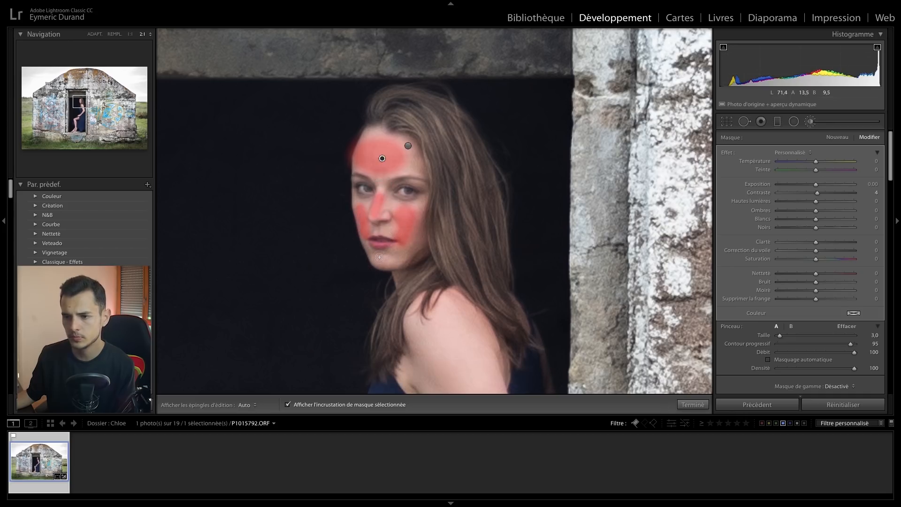
{"action": "key", "text": "h"}
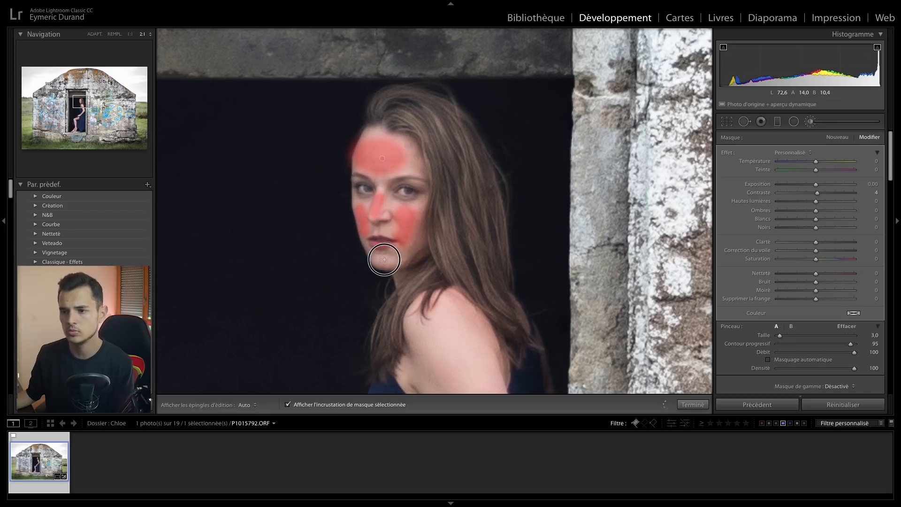
{"action": "key", "text": "ctrl+z"}
{"action": "scroll", "coordinate": [379, 258], "scroll_direction": "up", "scroll_amount": 8}
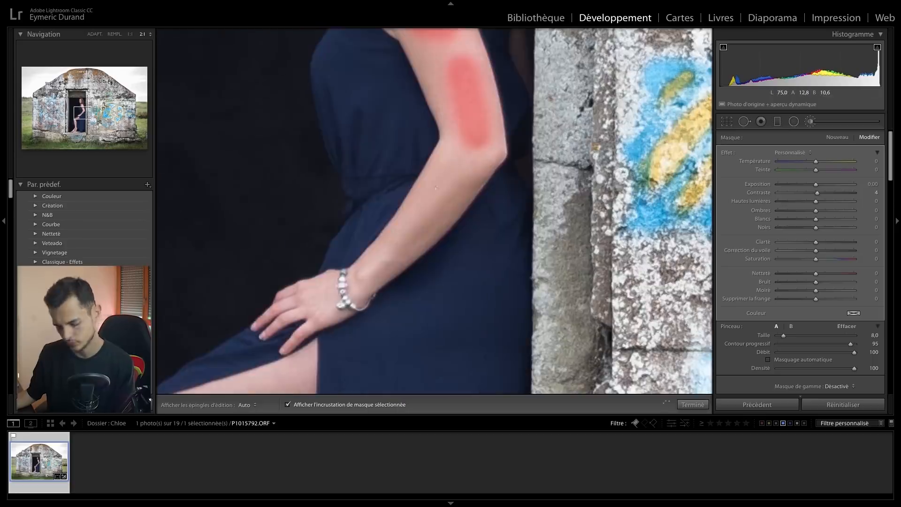
{"action": "left_click_drag", "start_coordinate": [431, 206], "coordinate": [386, 256]}
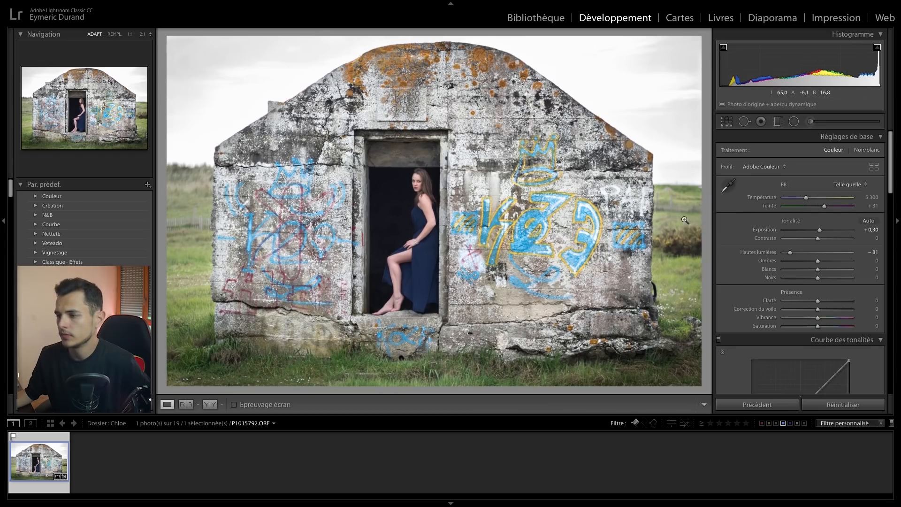
Raise the black point of the RVB tone curve slightly and add shadow and midtone points that deepen the dark tones.
{"action": "scroll", "coordinate": [730, 233], "scroll_direction": "down", "scroll_amount": 6}
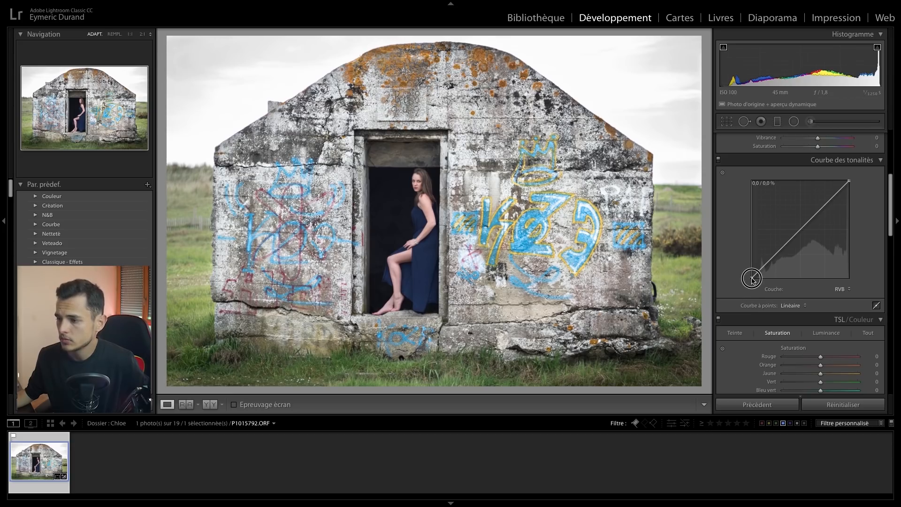
{"action": "left_click_drag", "start_coordinate": [753, 281], "coordinate": [749, 272]}
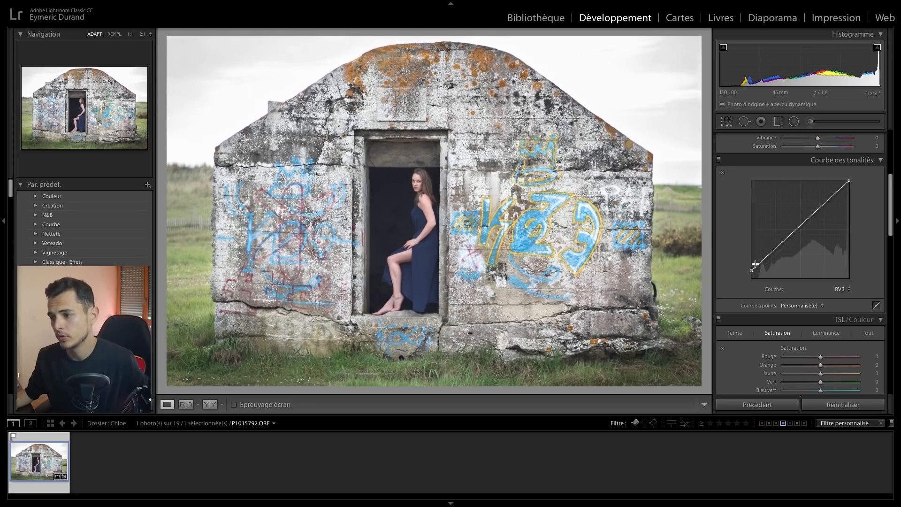
{"action": "left_click_drag", "start_coordinate": [753, 271], "coordinate": [790, 243]}
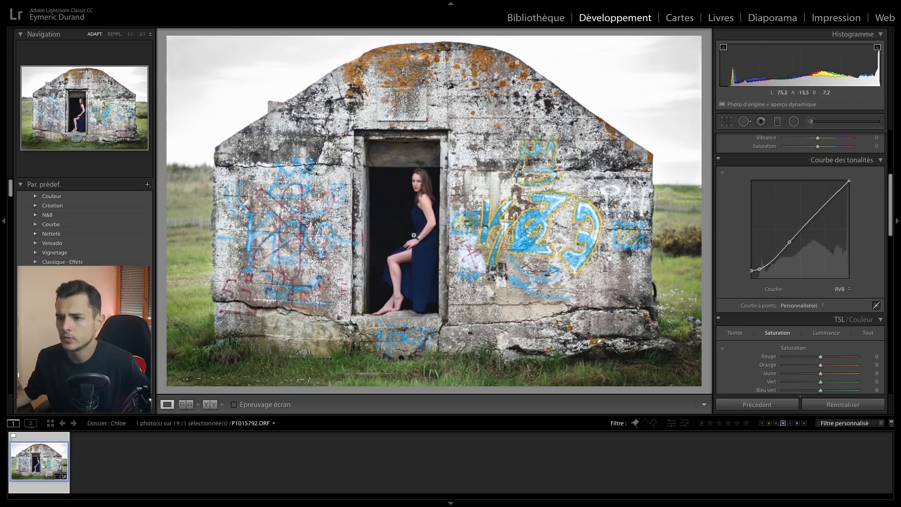
{"action": "left_click_drag", "start_coordinate": [419, 212], "coordinate": [399, 216]}
Set the Vert saturation to -77 to mute the grass.
{"action": "scroll", "coordinate": [736, 292], "scroll_direction": "down", "scroll_amount": 5}
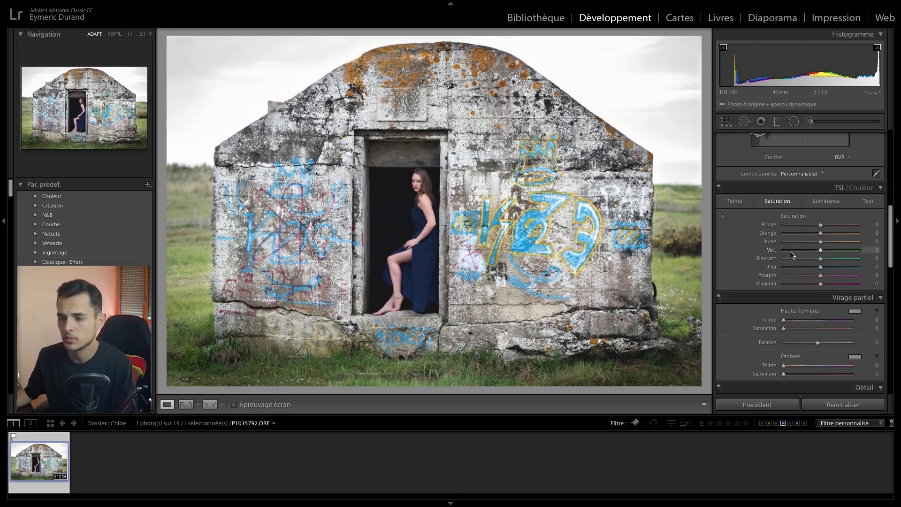
{"action": "left_click", "coordinate": [821, 252]}
{"action": "left_click_drag", "start_coordinate": [820, 252], "coordinate": [814, 252]}
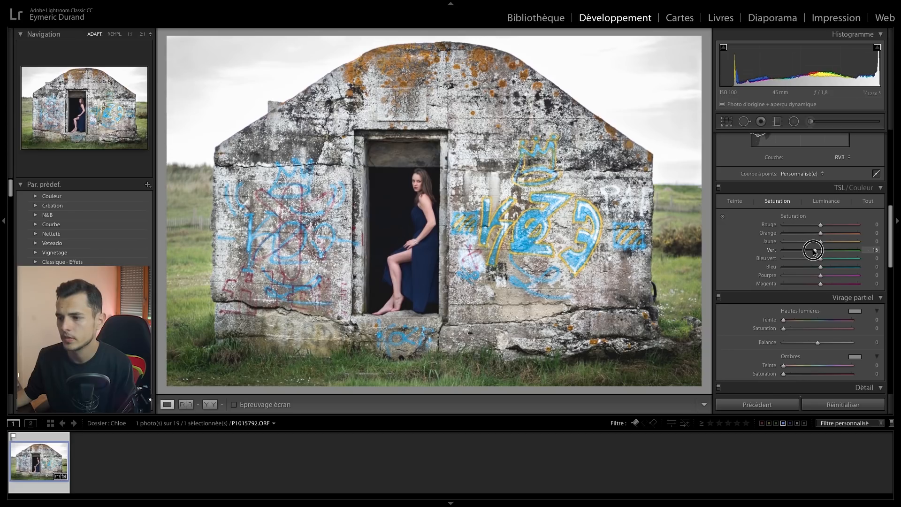
{"action": "left_click_drag", "start_coordinate": [814, 252], "coordinate": [803, 252]}
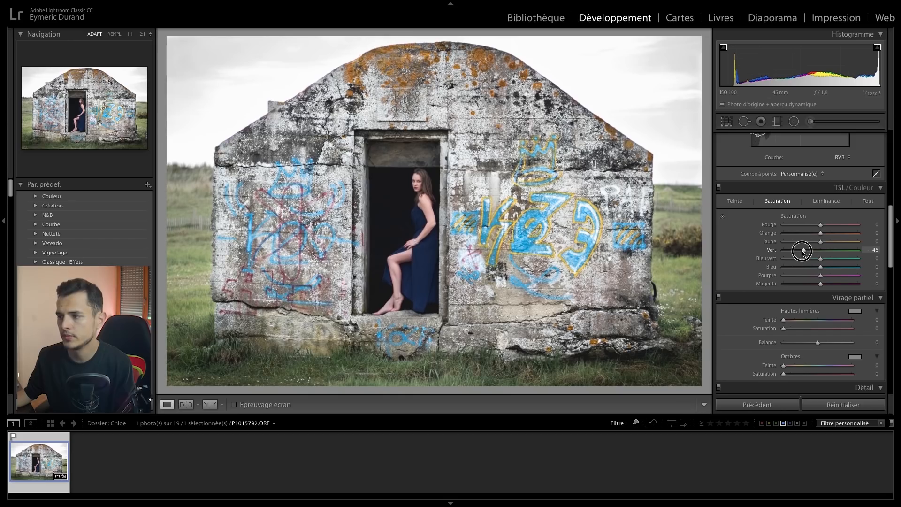
{"action": "mouse_move", "coordinate": [802, 252]}
{"action": "left_mouse_down"}
{"action": "mouse_move", "coordinate": [783, 254]}
{"action": "mouse_move", "coordinate": [794, 256]}
{"action": "left_mouse_up"}
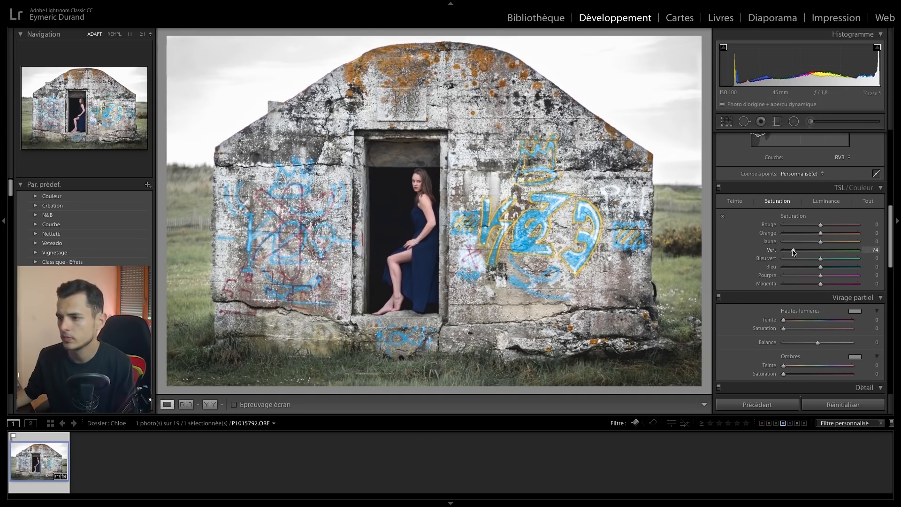
{"action": "left_click_drag", "start_coordinate": [793, 253], "coordinate": [792, 252]}
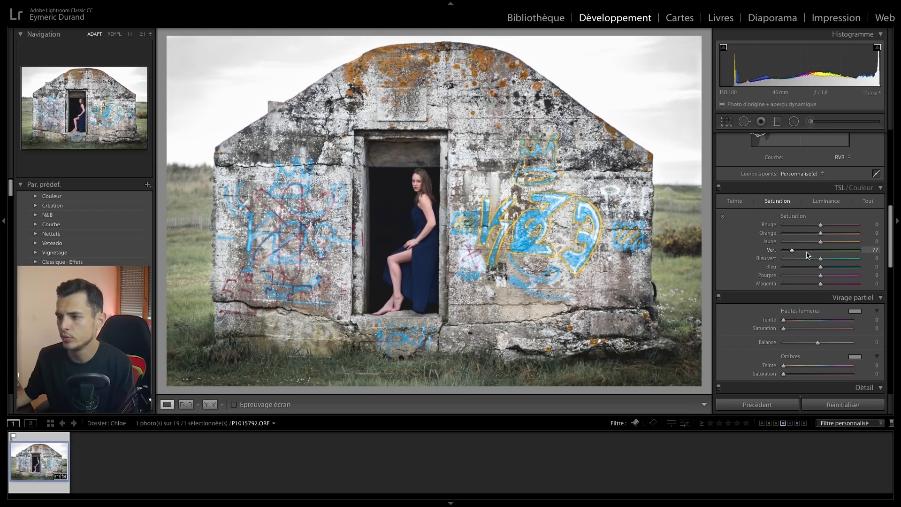
Set the Bleu vert saturation to -63 and compare the retouched photo side by side with the original.
{"action": "left_click_drag", "start_coordinate": [821, 259], "coordinate": [798, 262]}
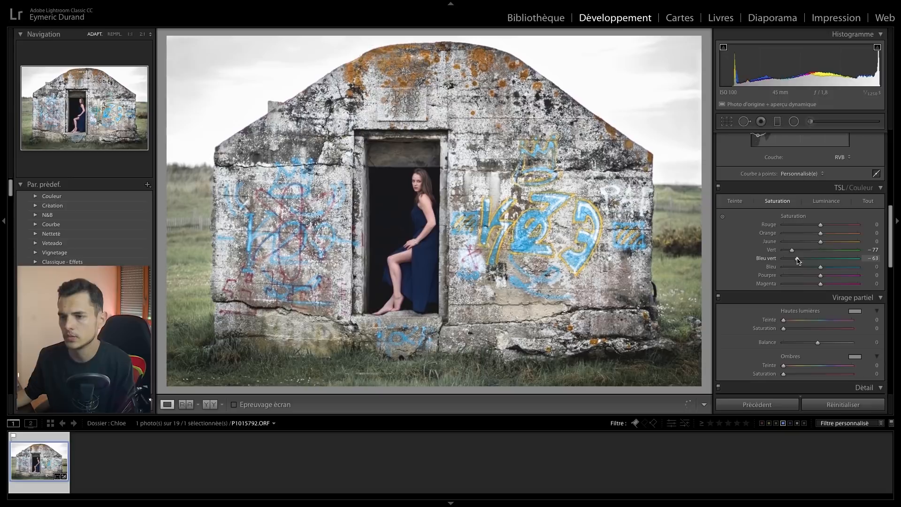
{"action": "key", "text": "c"}
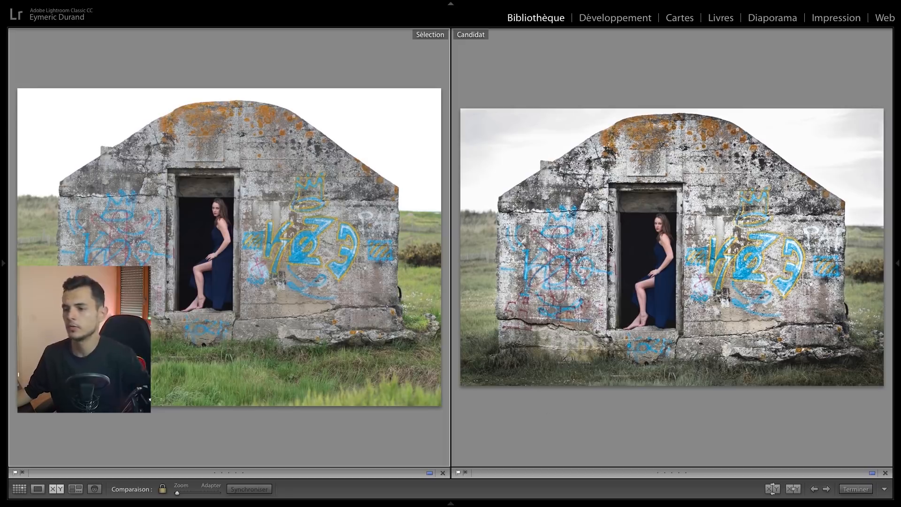